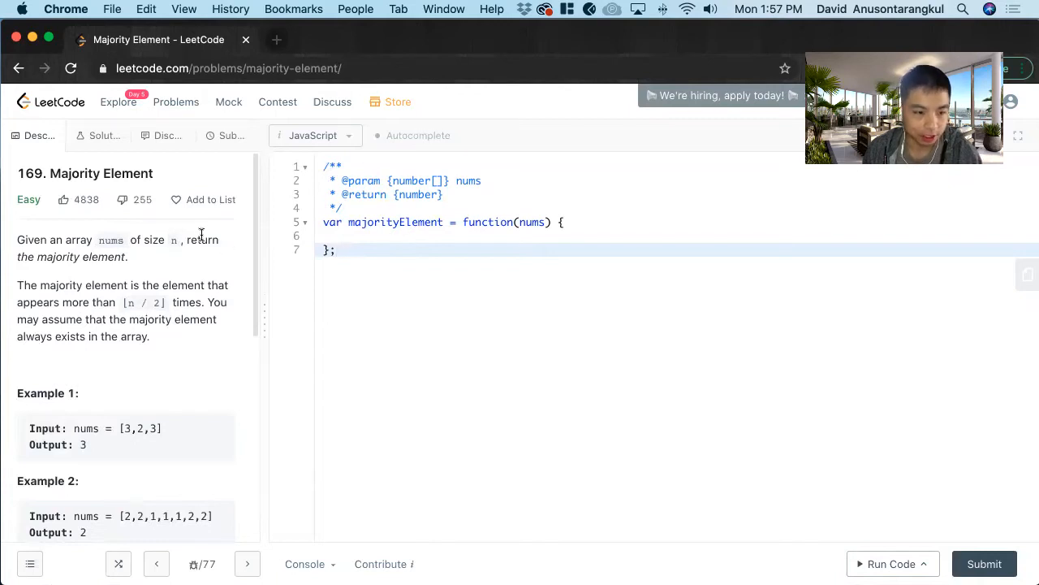
Review the problem statement, highlighting the nums parameter, the majority-exists guarantee and Example 1 input.
drag(180, 240, 187, 240)
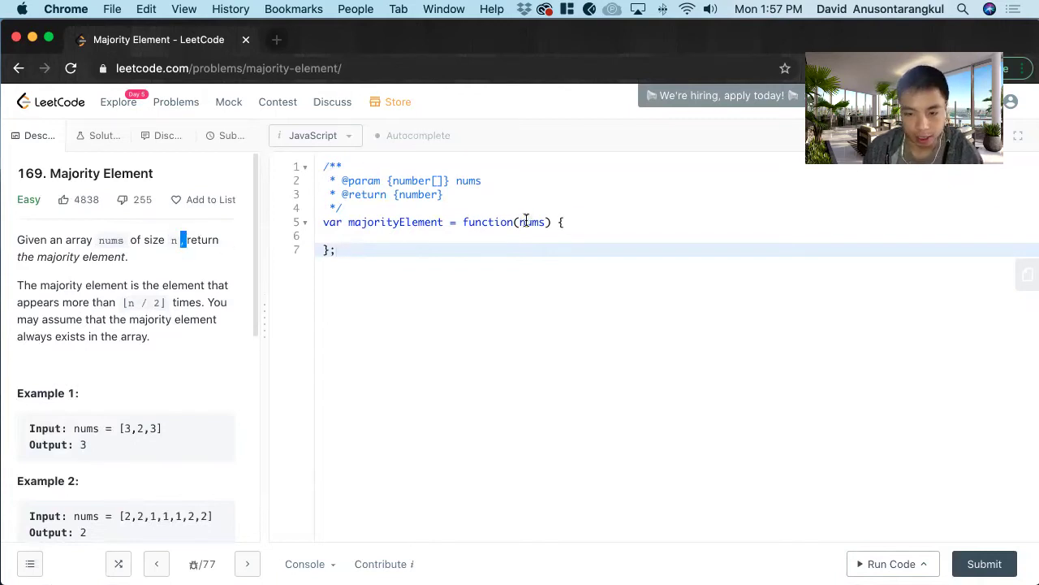
drag(524, 221, 544, 221)
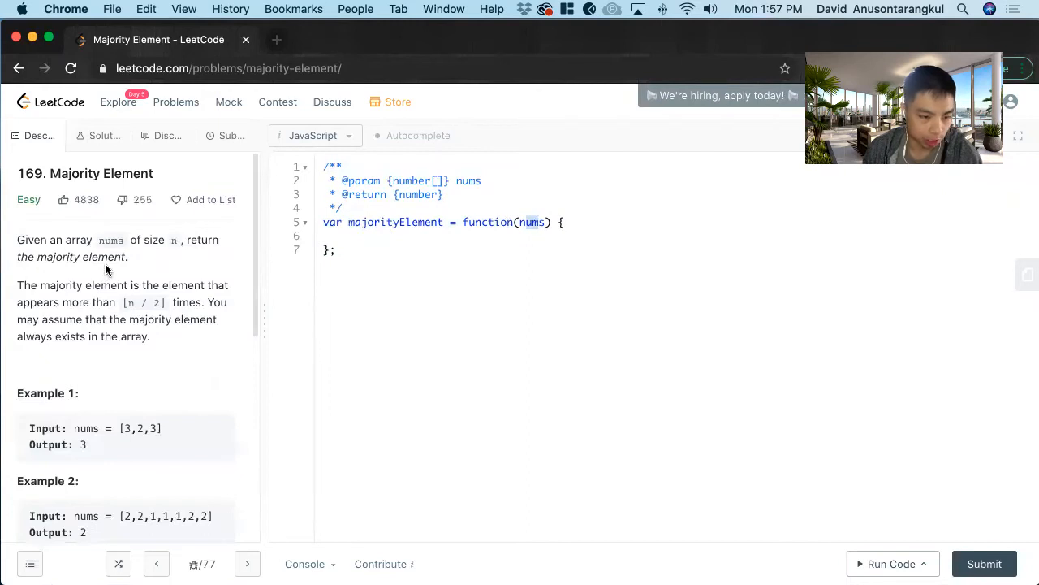
scroll(105, 263, down, 1)
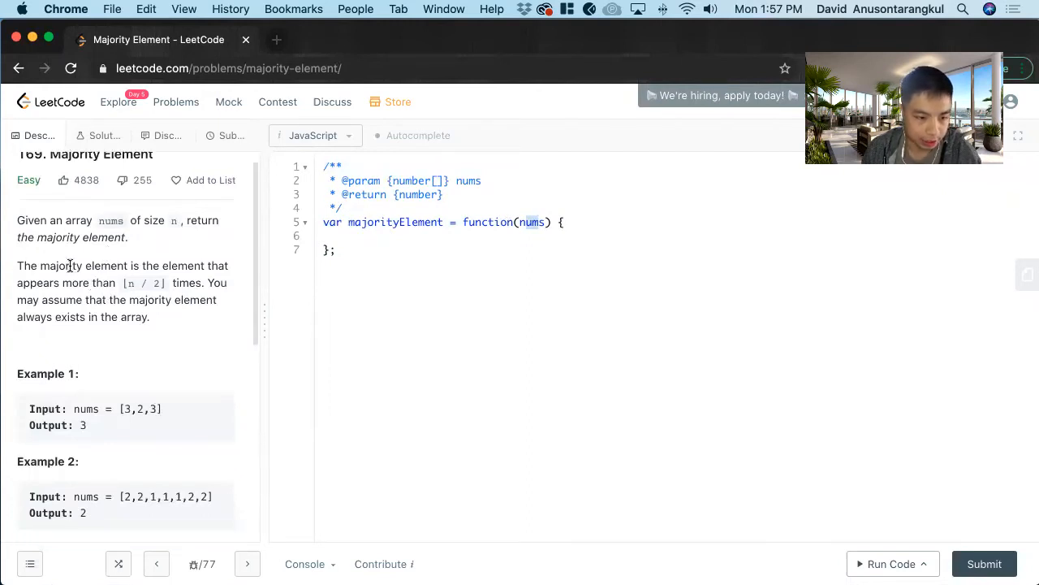
drag(69, 266, 201, 283)
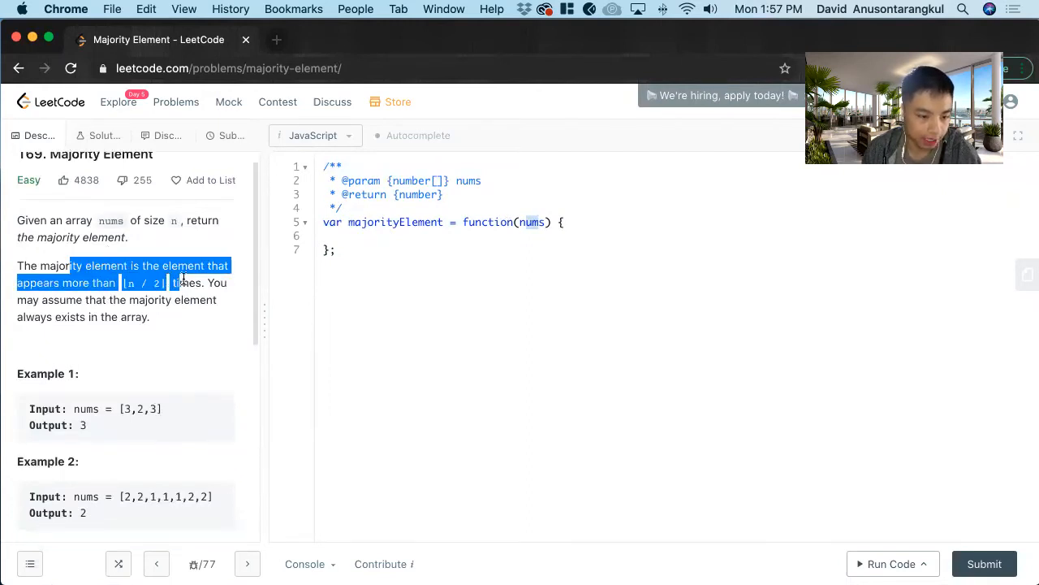
click(163, 296)
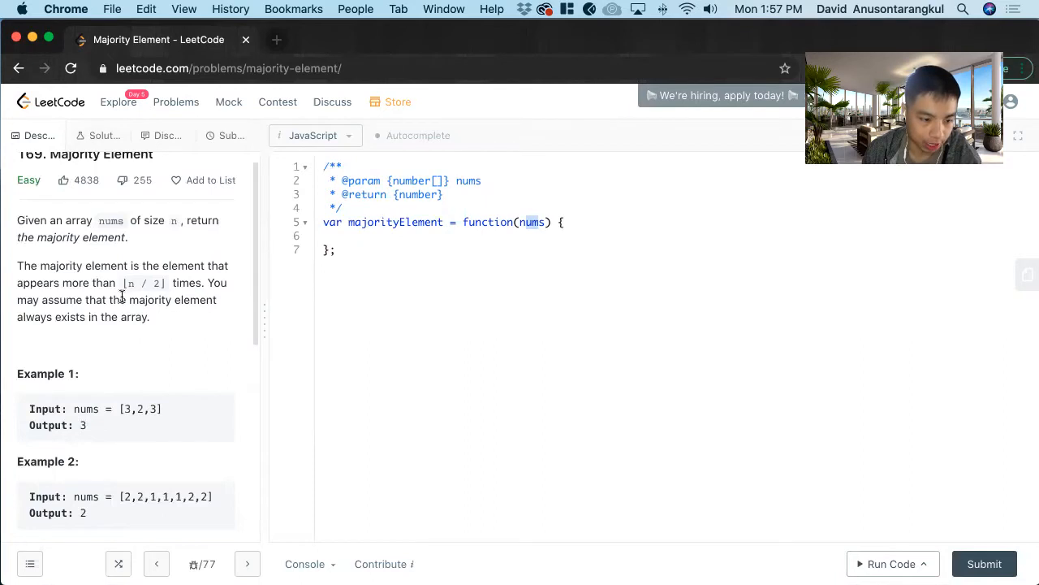
drag(128, 298, 179, 315)
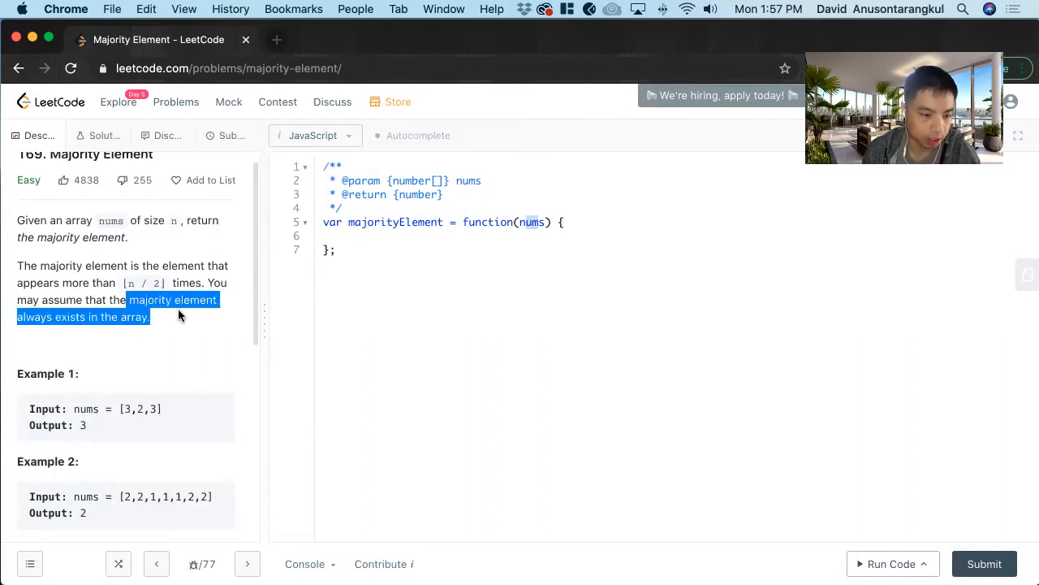
click(167, 334)
scroll(166, 335, down, 1)
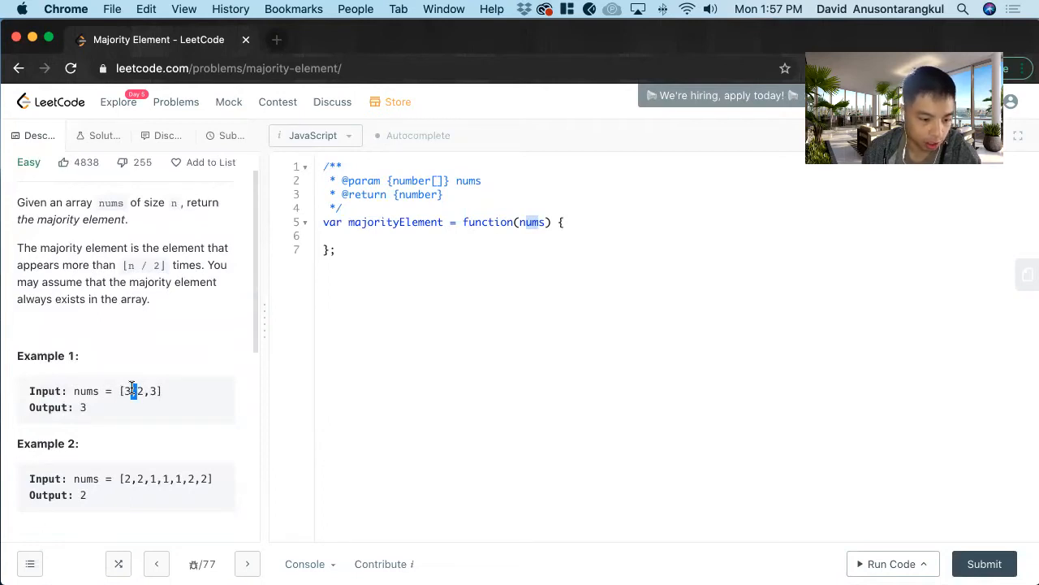
drag(120, 391, 163, 391)
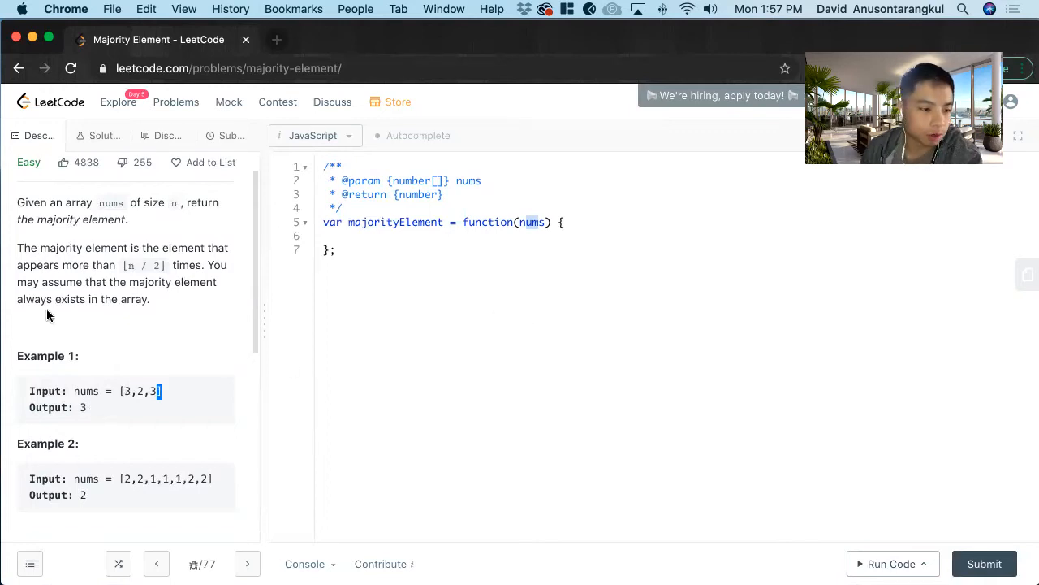
scroll(48, 315, up, 2)
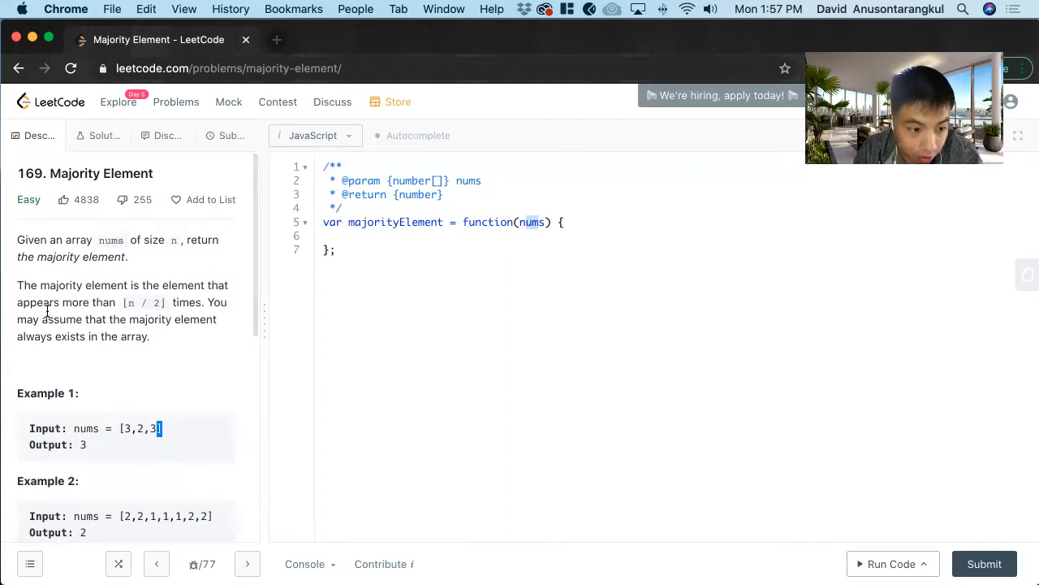
scroll(47, 313, down, 5)
scroll(47, 341, down, 5)
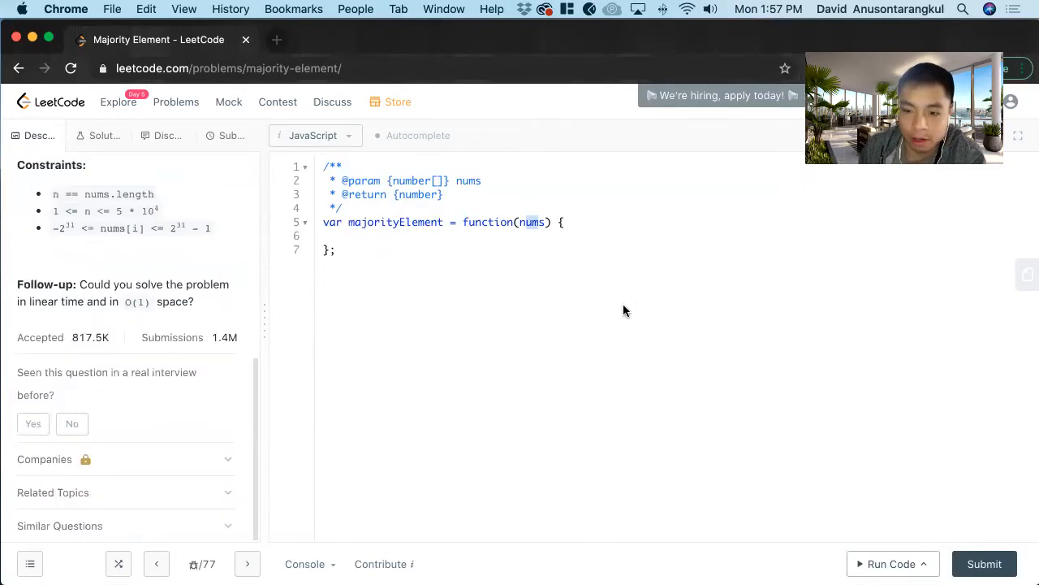
scroll(114, 364, up, 5)
scroll(113, 364, up, 5)
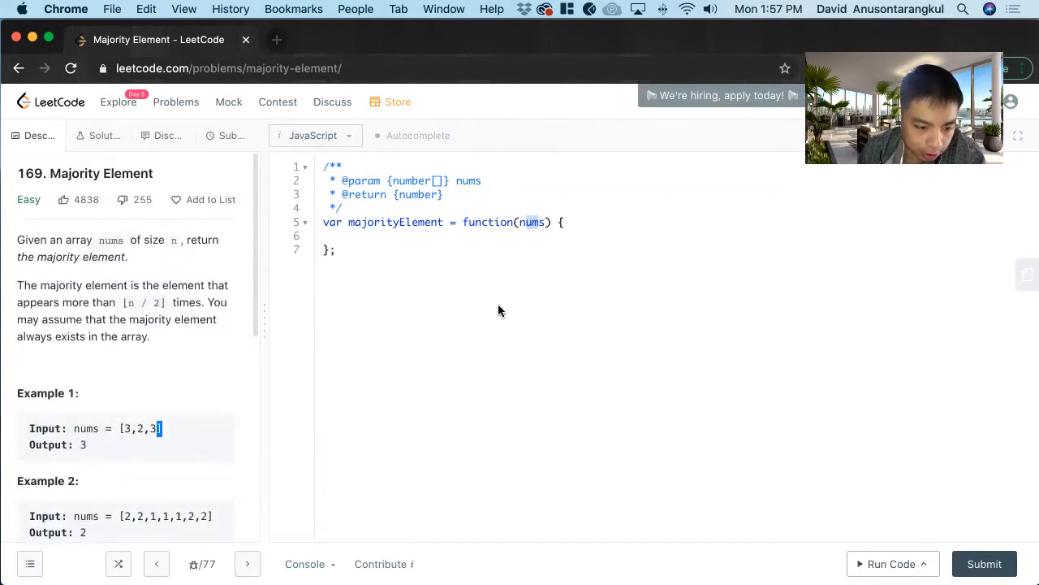
scroll(51, 370, down, 3)
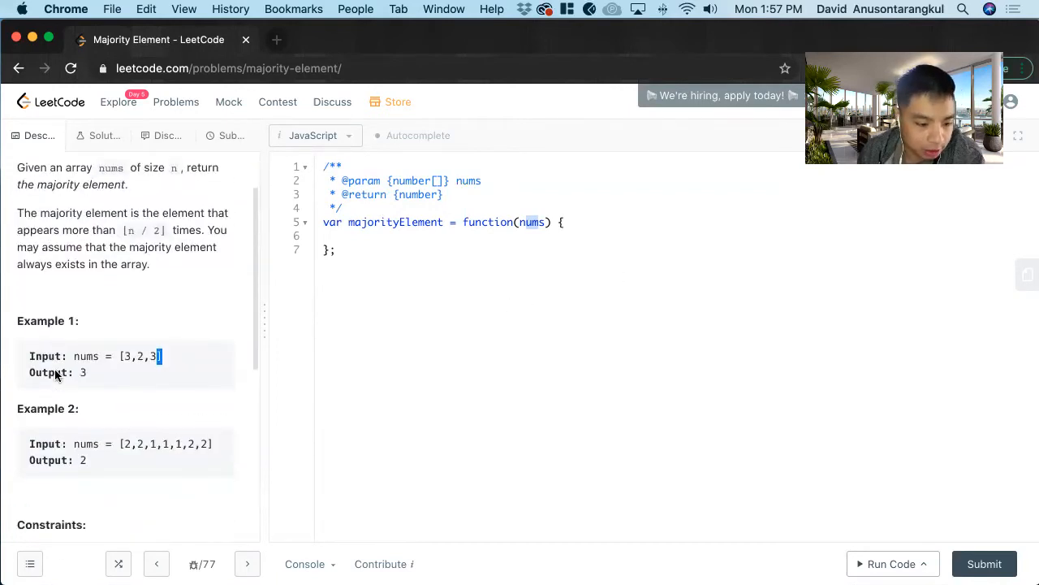
scroll(52, 370, up, 1)
scroll(55, 372, up, 3)
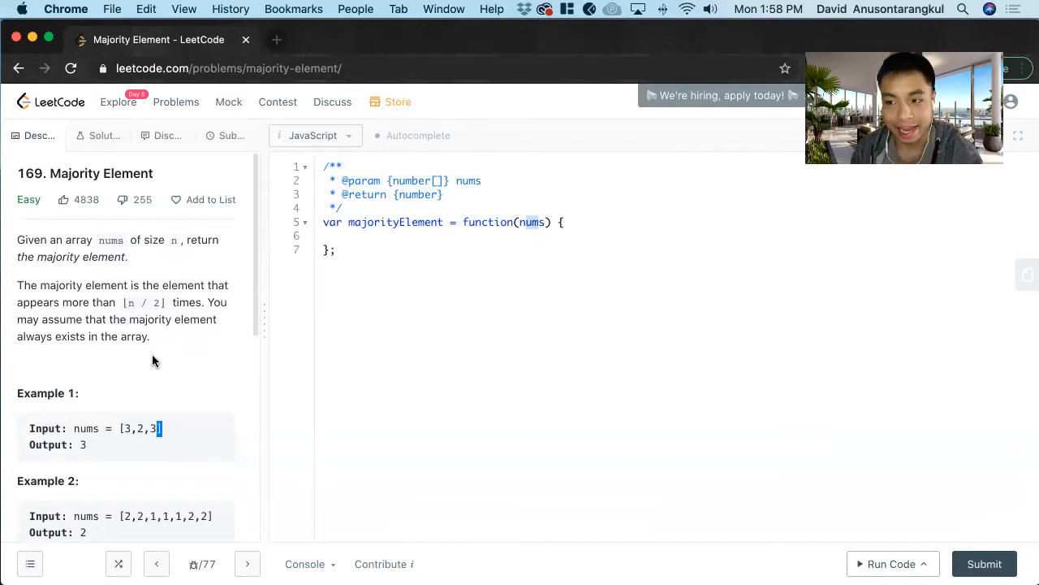
Add a block comment below majorityElement holding an empty numbered step 1, checking the n / 2 threshold.
click(375, 252)
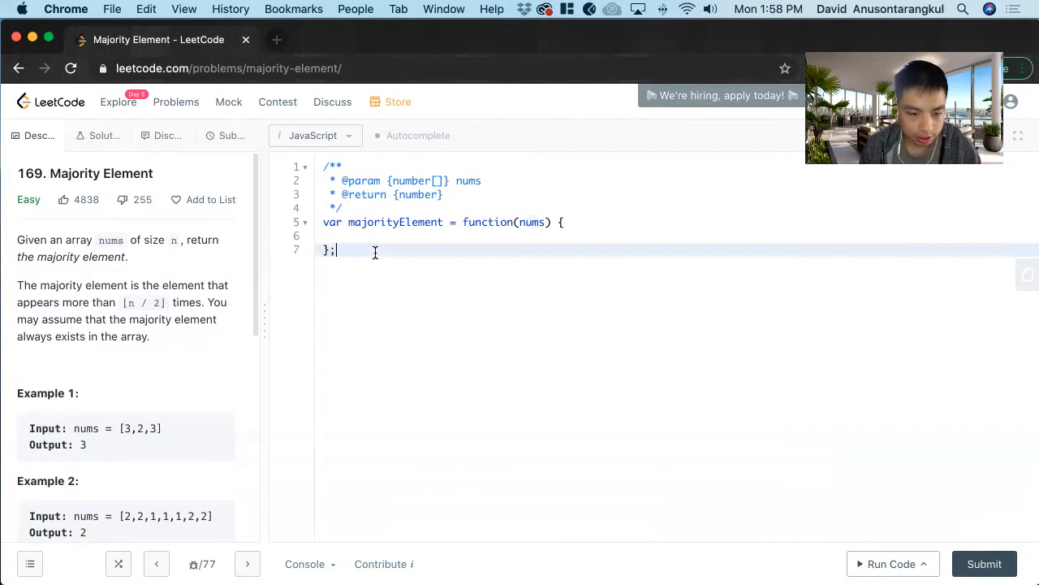
key(Return)
key(Return)
text(/)
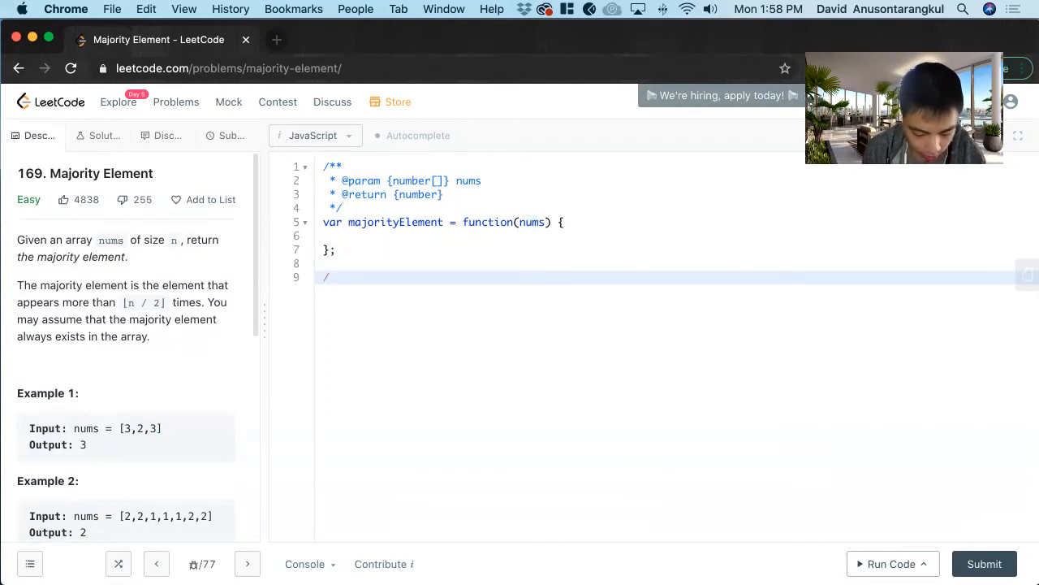
text(*)
key(Return)
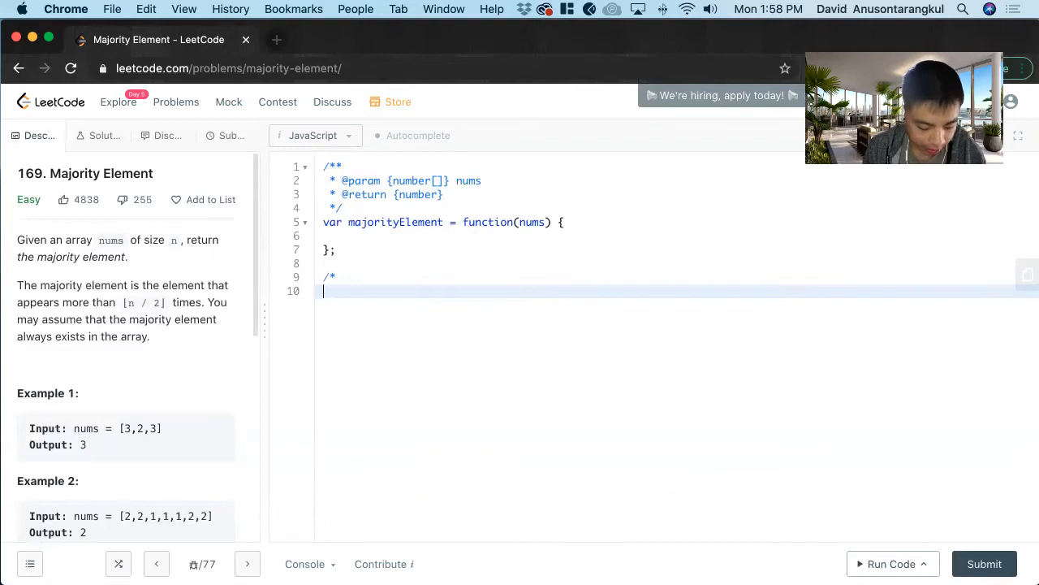
text(*)
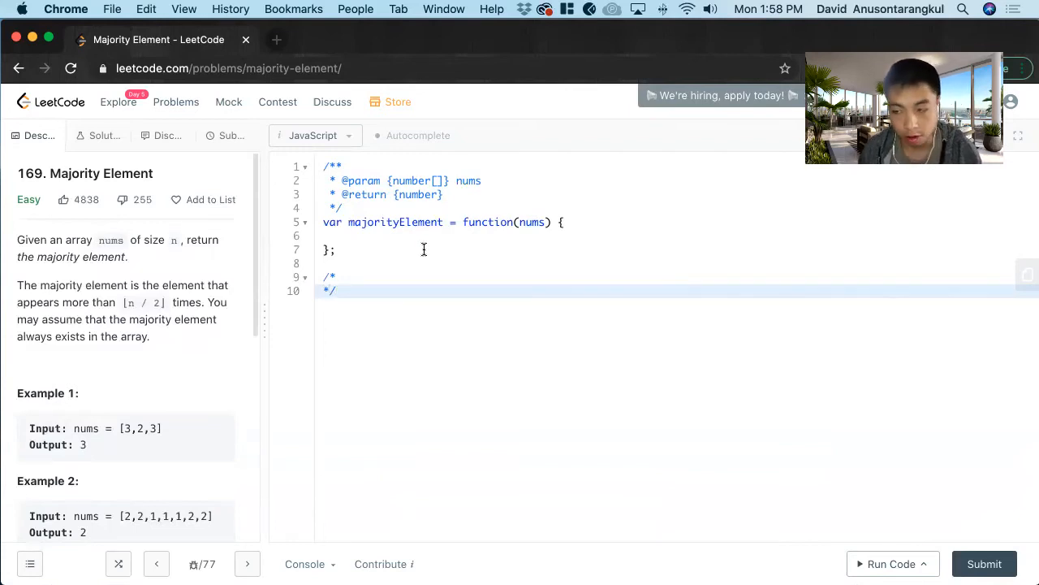
click(374, 274)
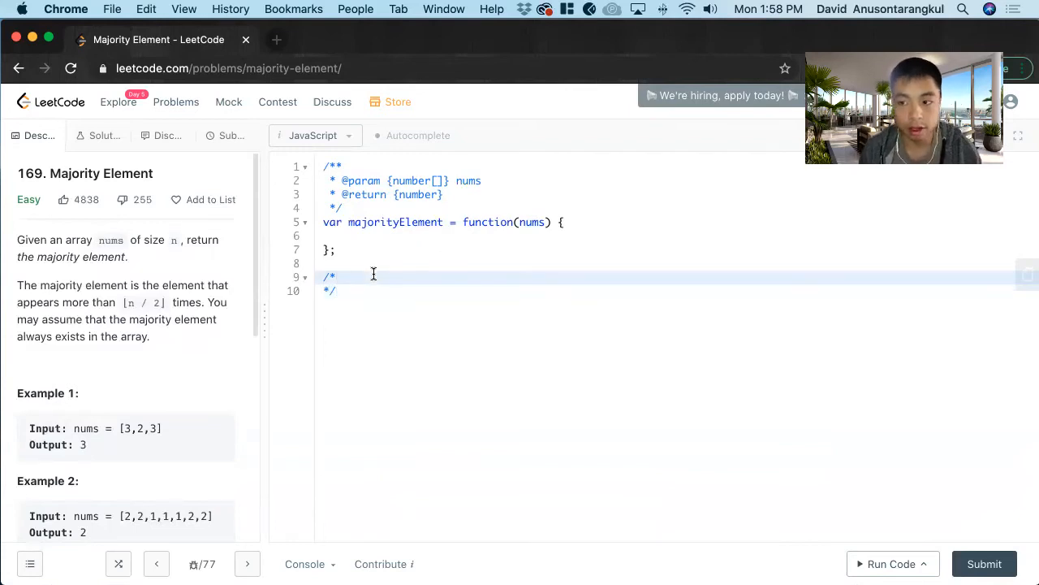
key(Return)
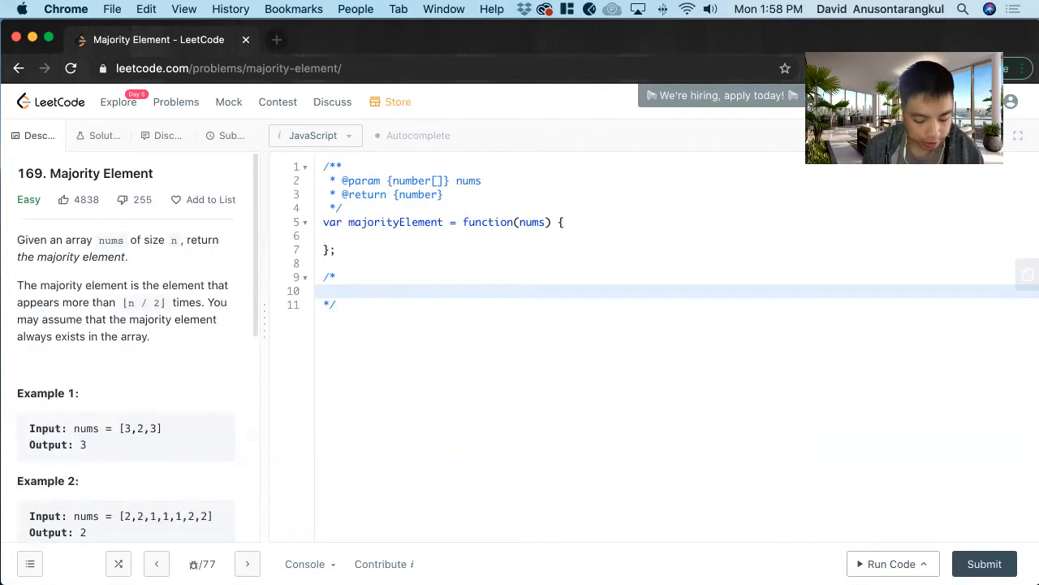
text(1.)
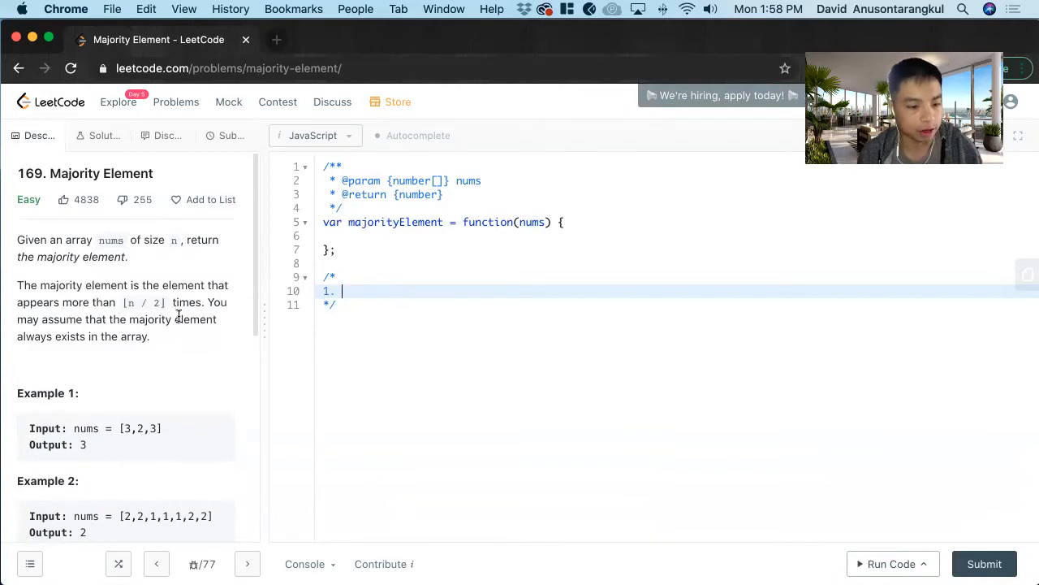
drag(128, 304, 165, 305)
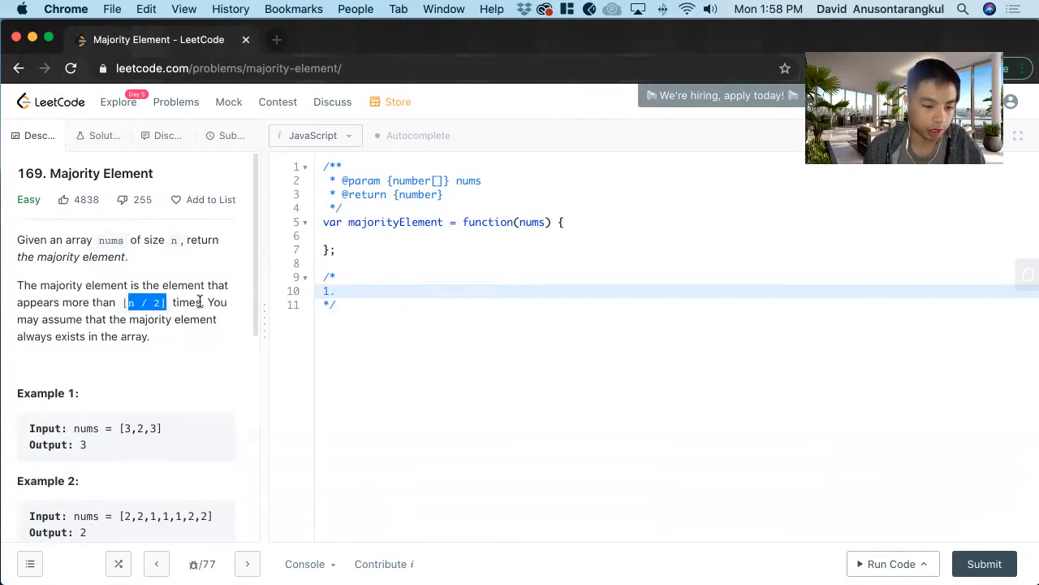
click(165, 302)
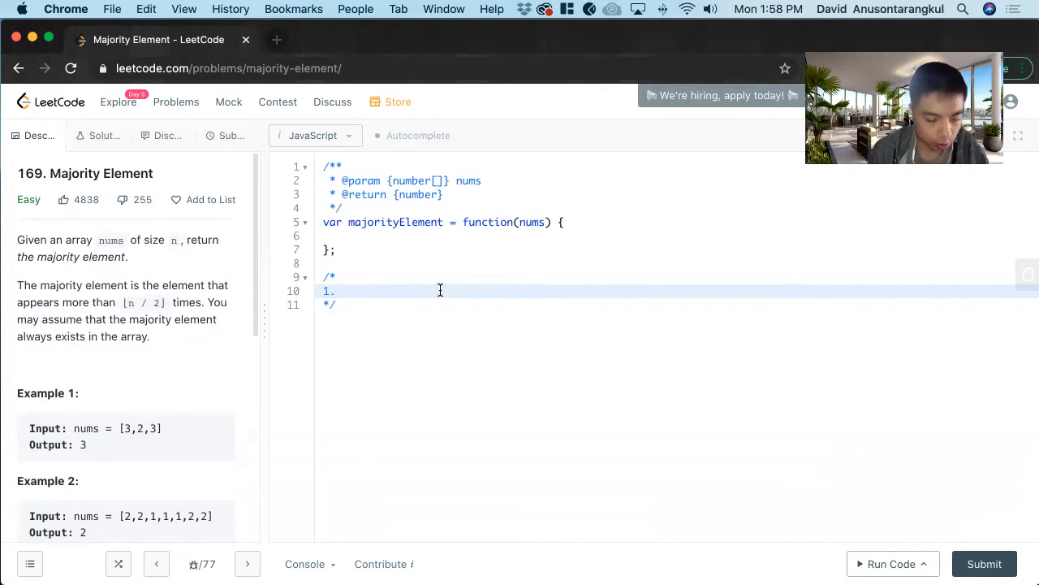
text(Create half )
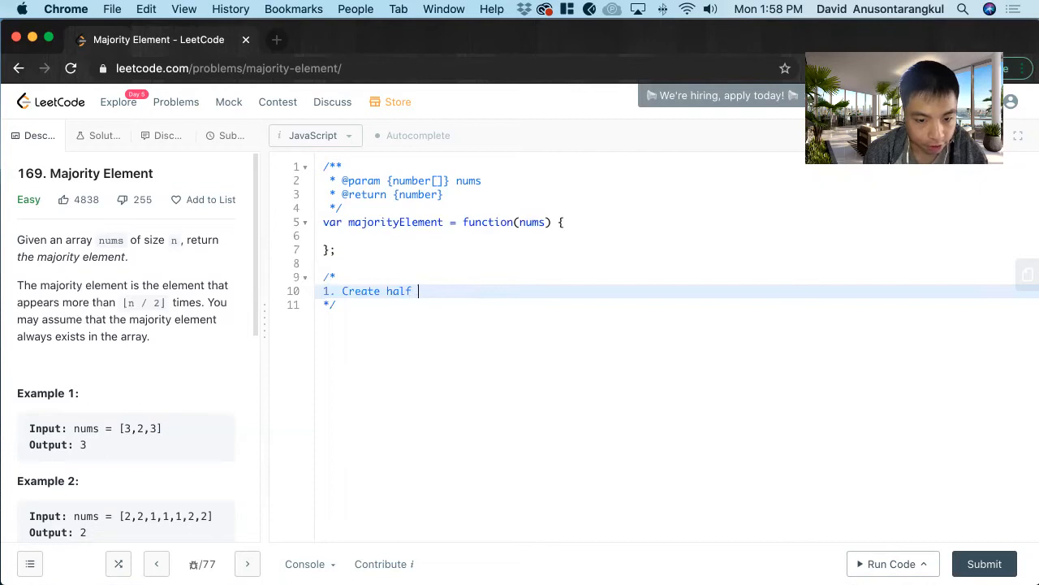
text(v var)
Write plan steps '1. Create half variable.' and '2. Create map object.' with a blank line for step 3.
key(BackSpace)
key(BackSpace)
text(ar)
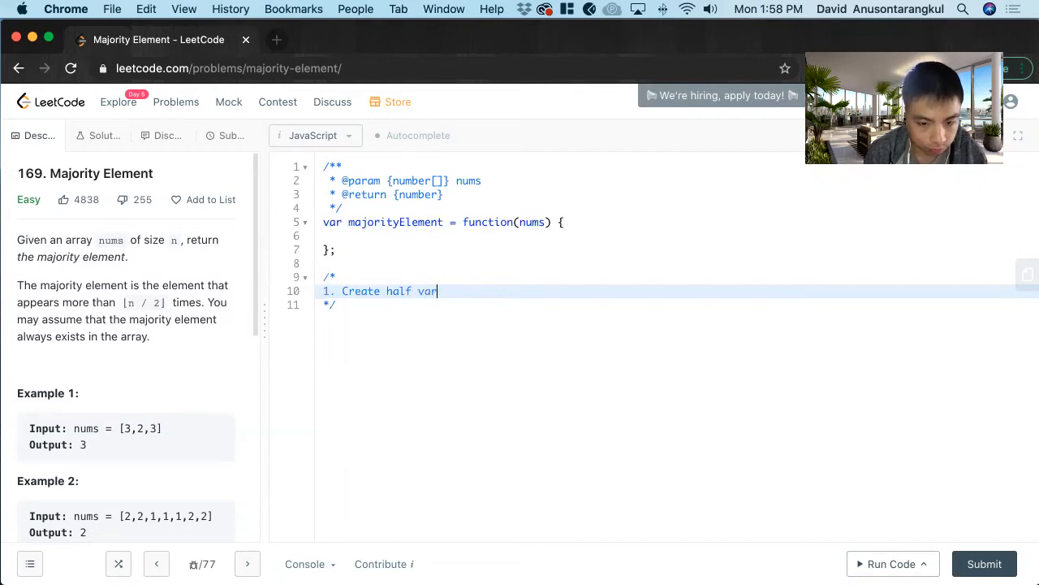
text(iable.)
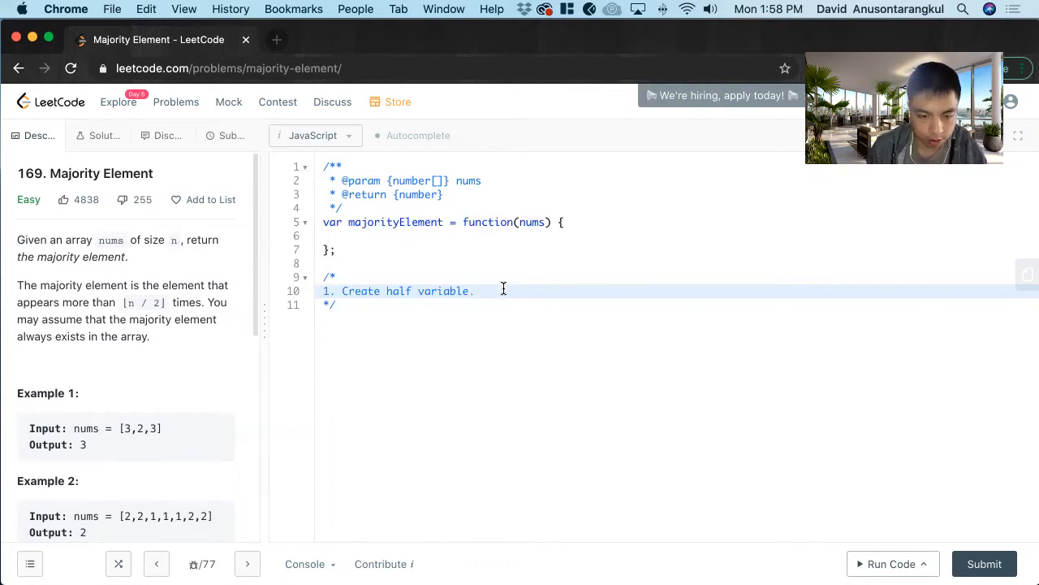
key(Return)
text(2.)
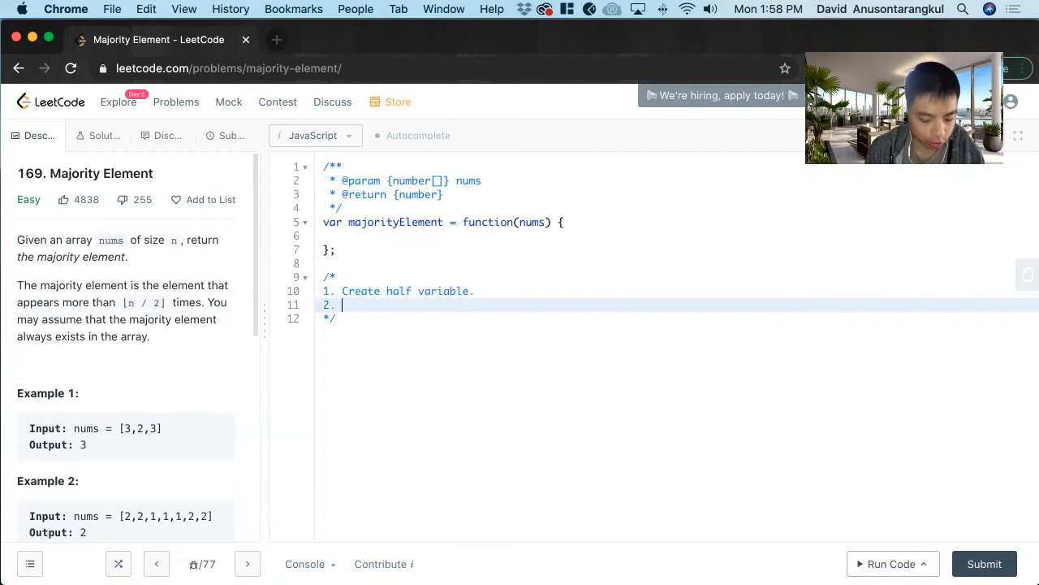
text(Create map )
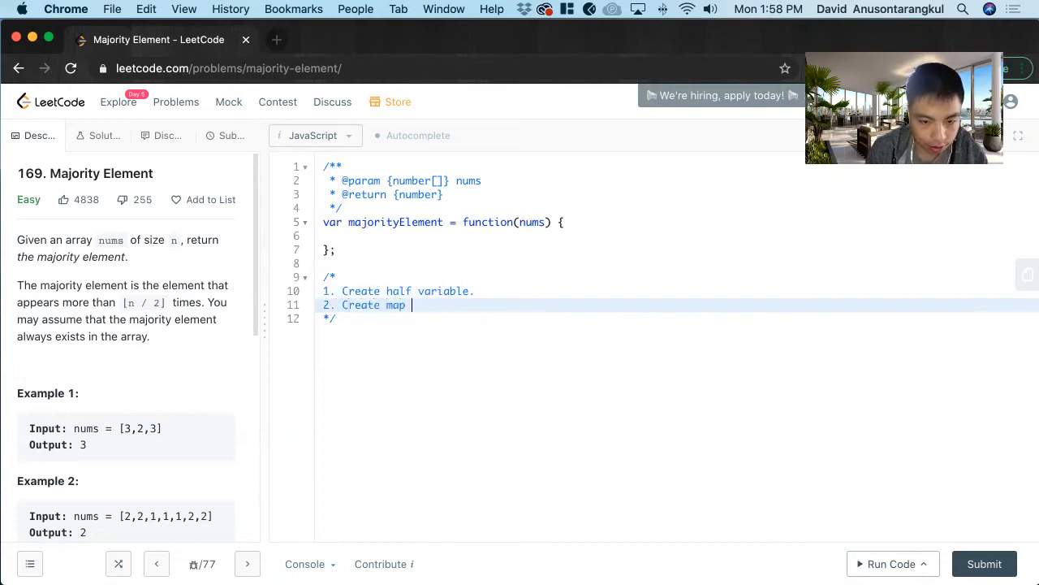
text(object.)
key(Return)
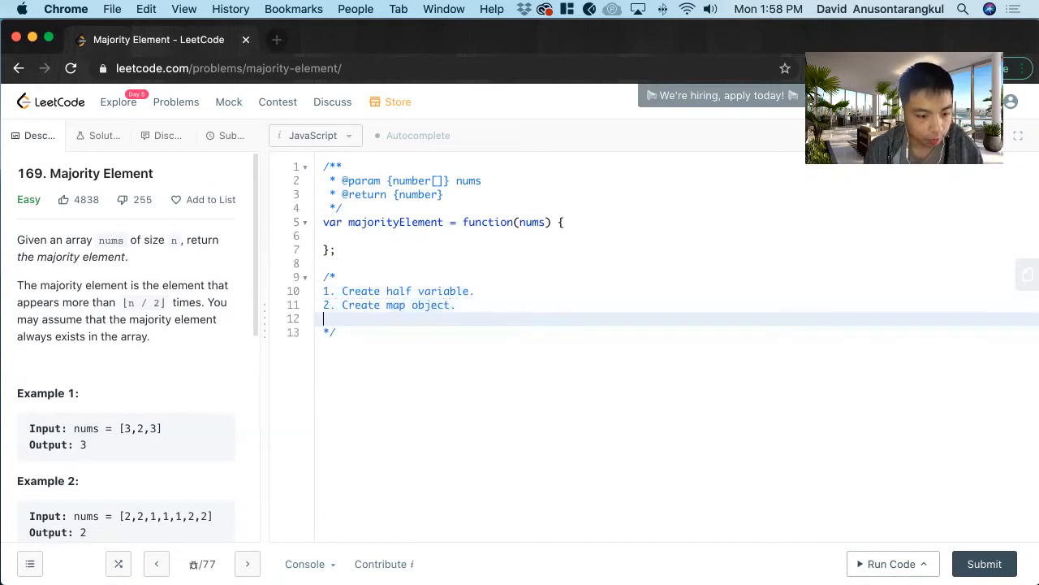
scroll(254, 398, down, 2)
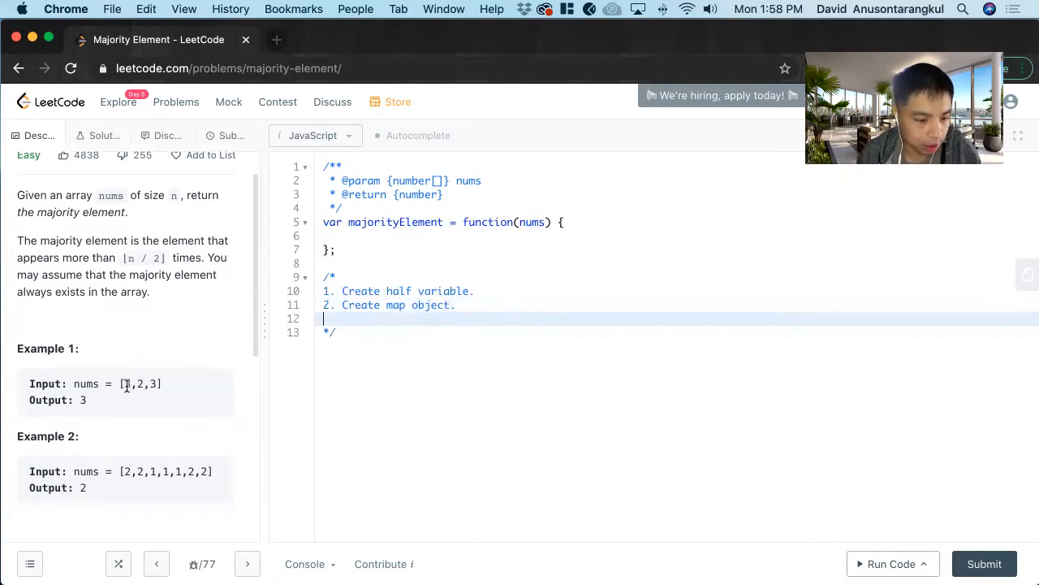
drag(124, 384, 159, 383)
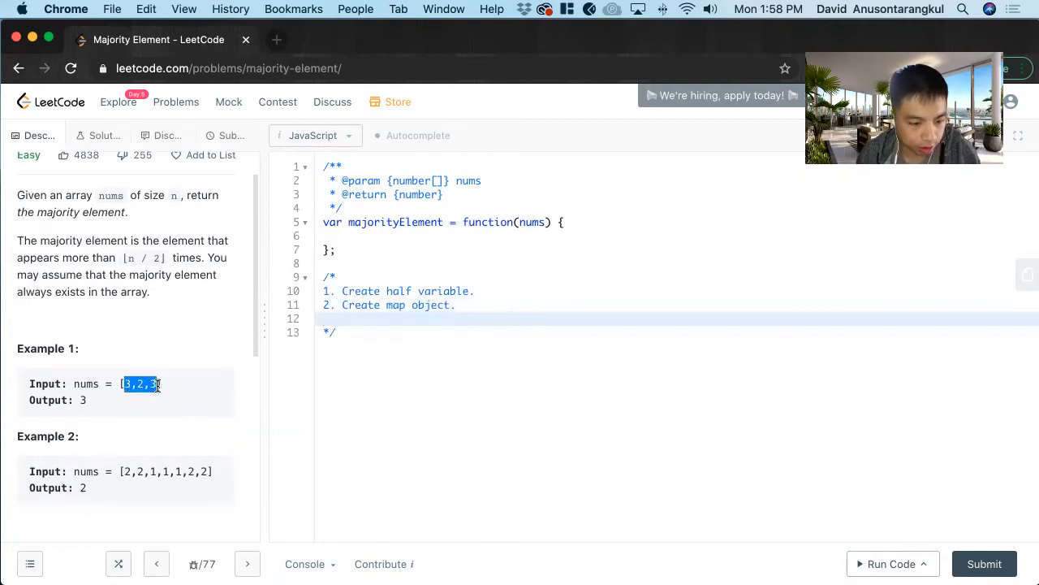
click(124, 384)
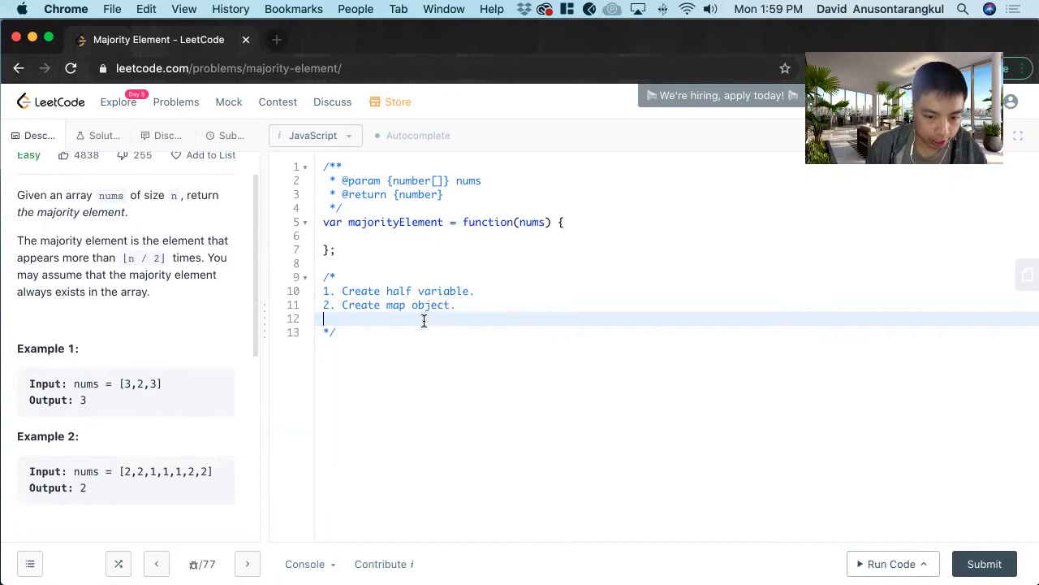
text(3. )
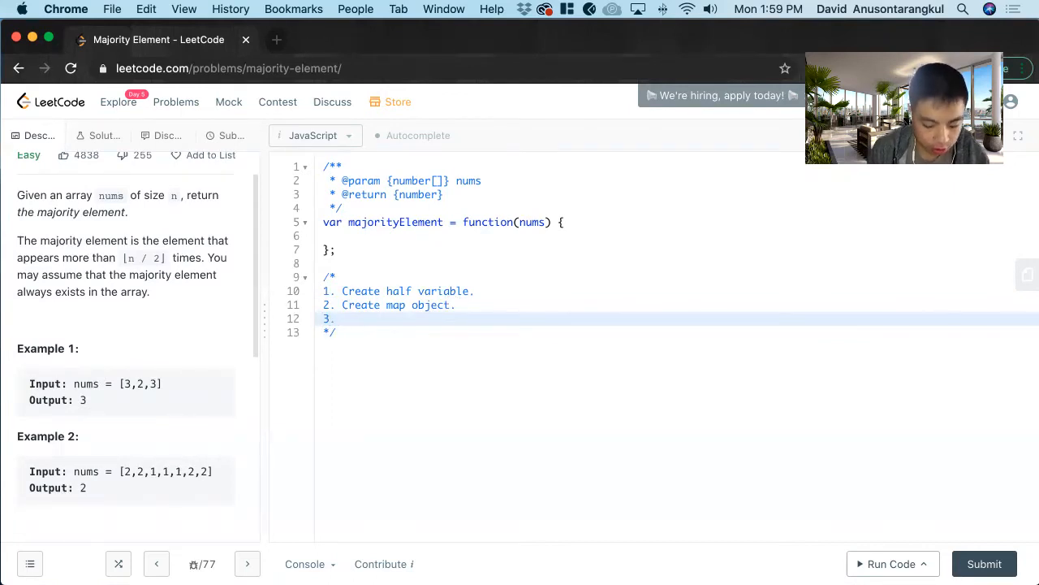
text(Loo)
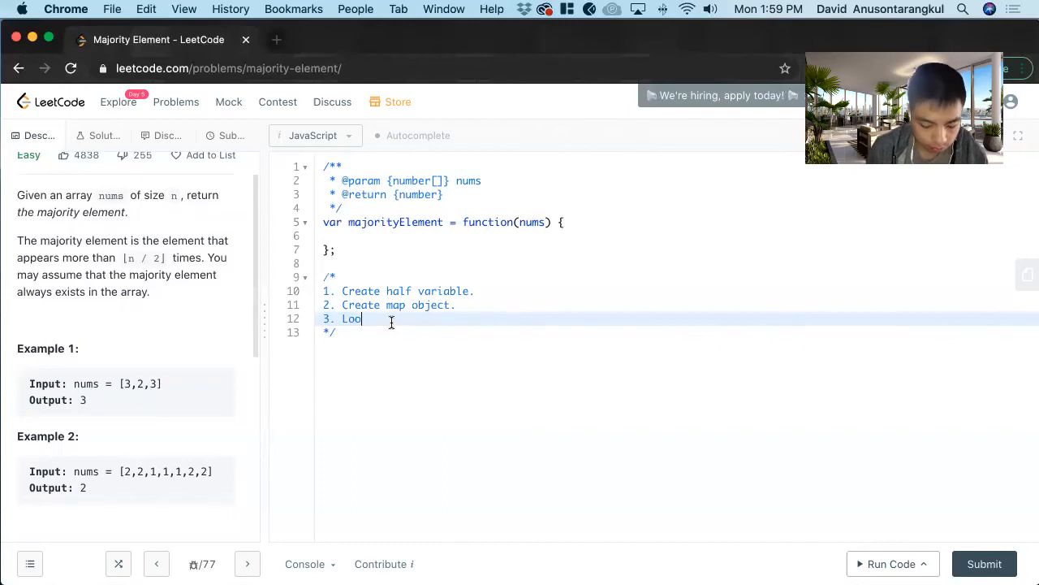
text(p through nums)
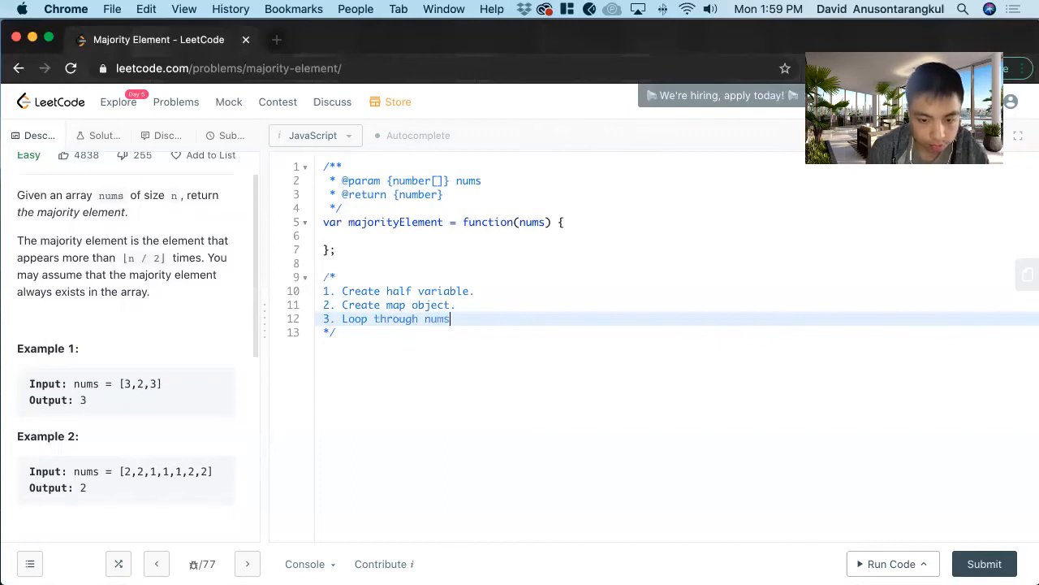
text(.)
Write step 3: loop through nums, add key and count to map, return value once count exceeds half.
key(Return)
text(a.)
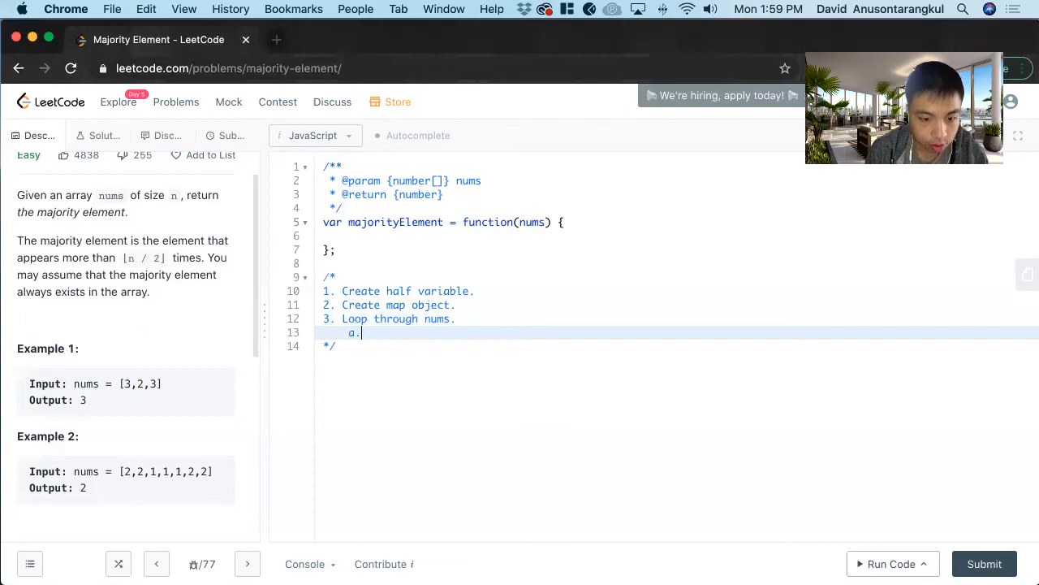
text(Add)
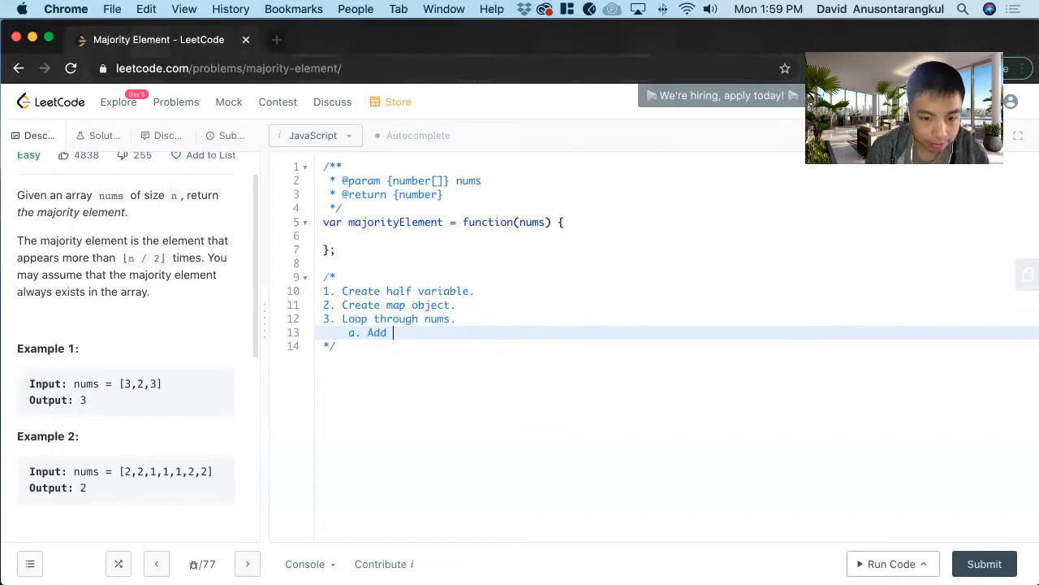
text( the key)
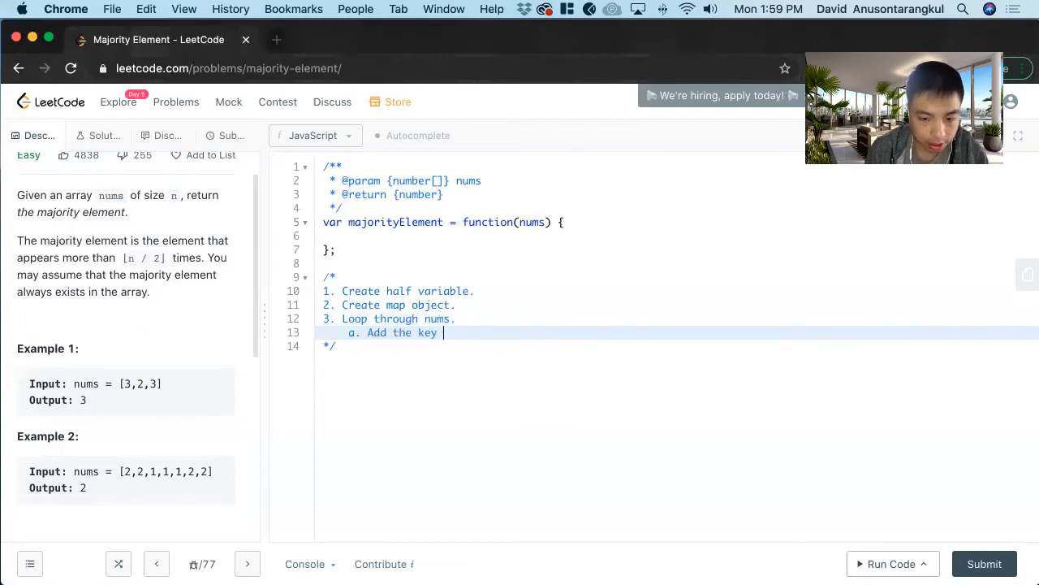
text( and co)
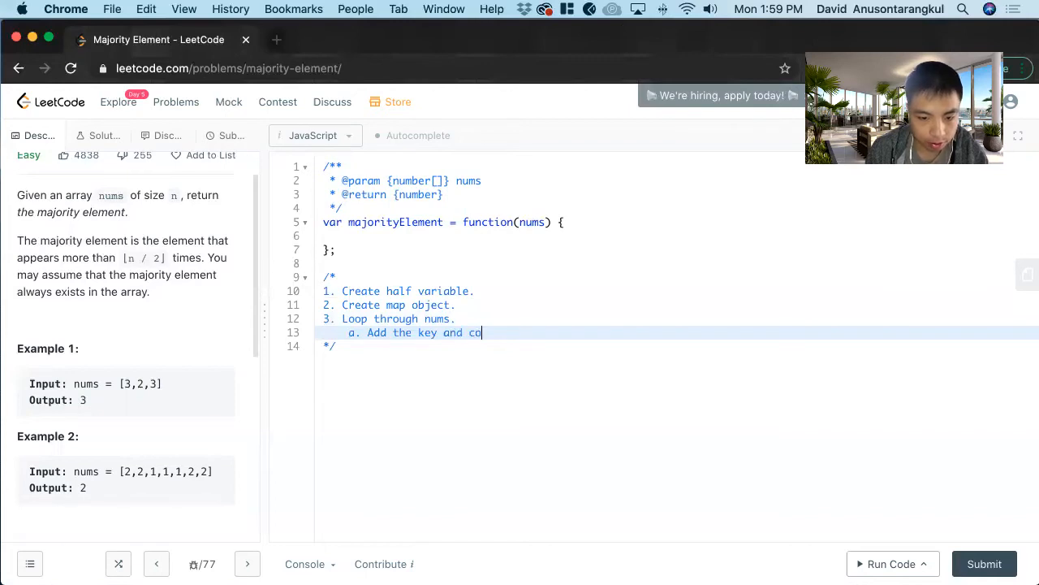
text(unt to the ma)
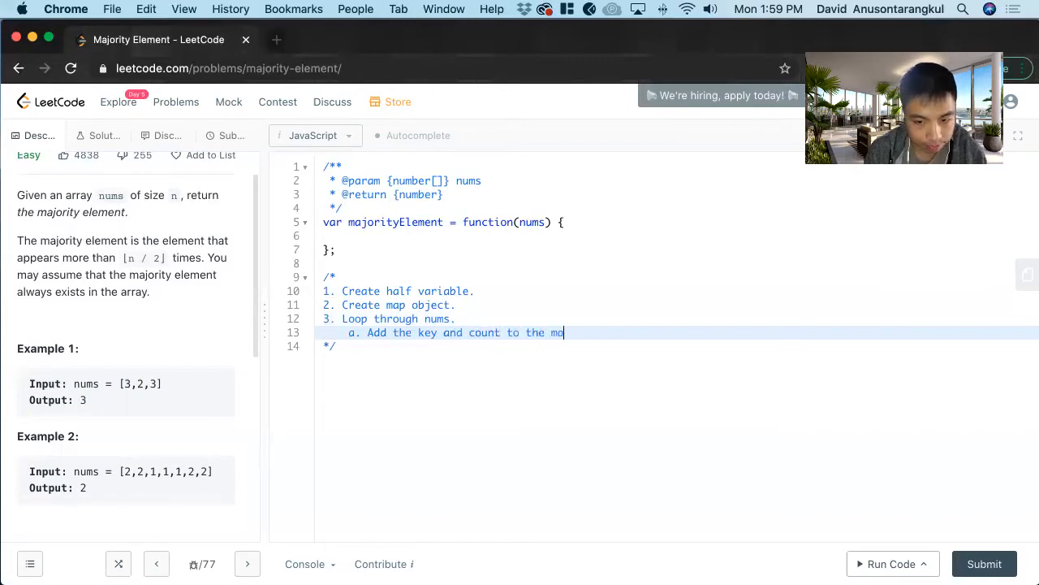
text(p.)
key(Return)
text(b)
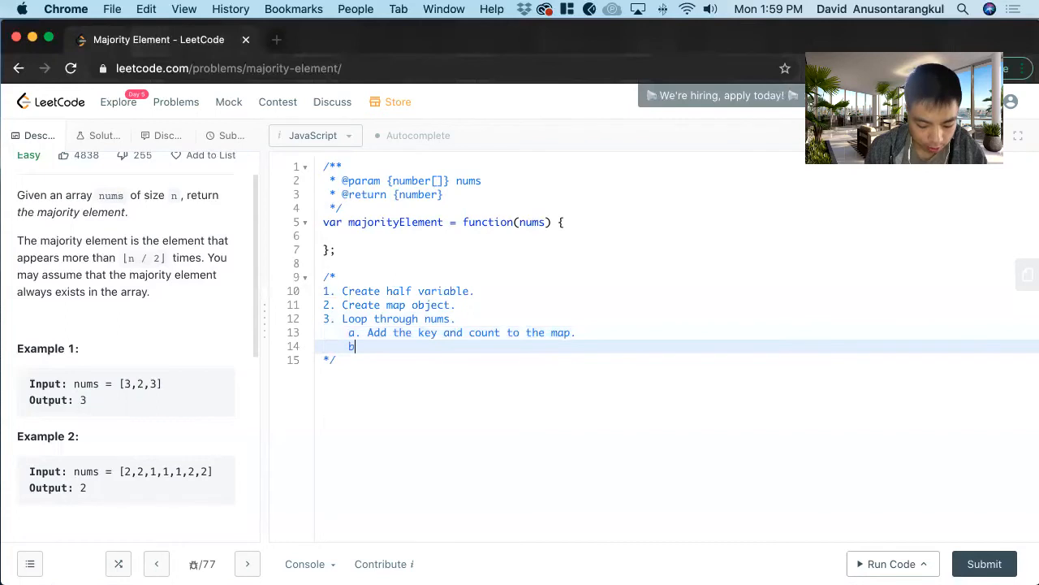
text(. Co)
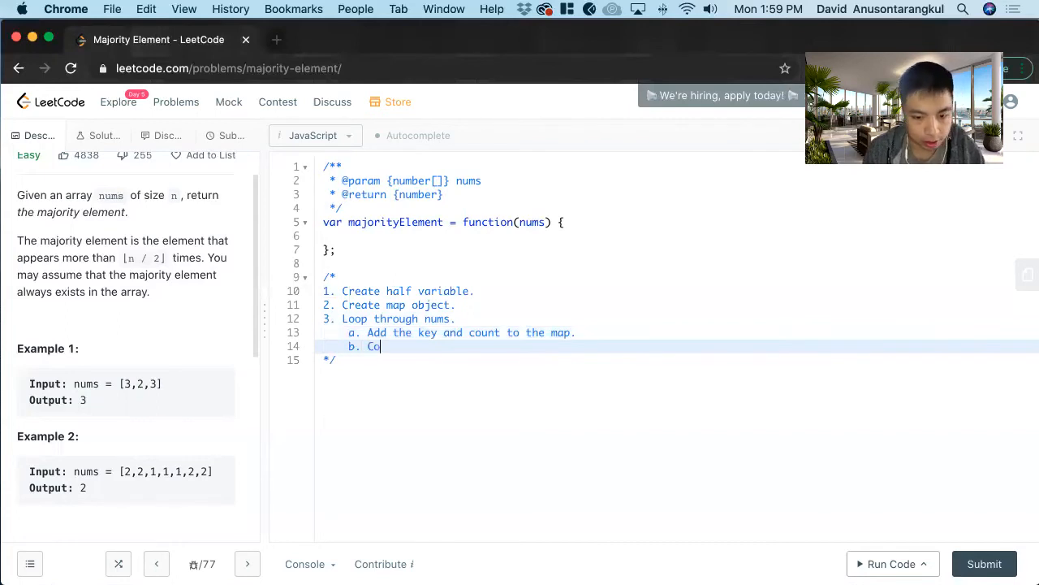
text(ndition if )
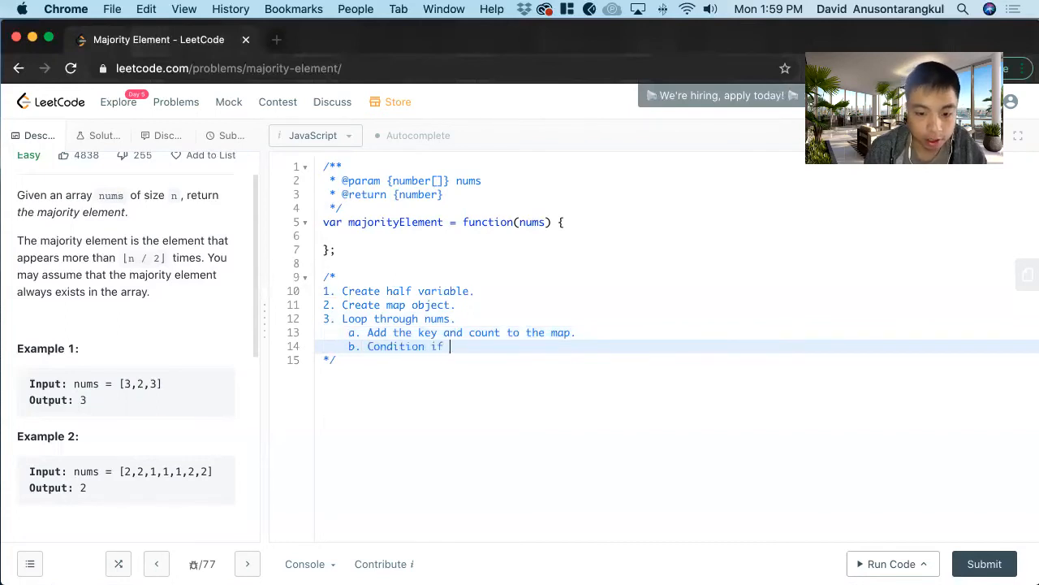
text(the count is)
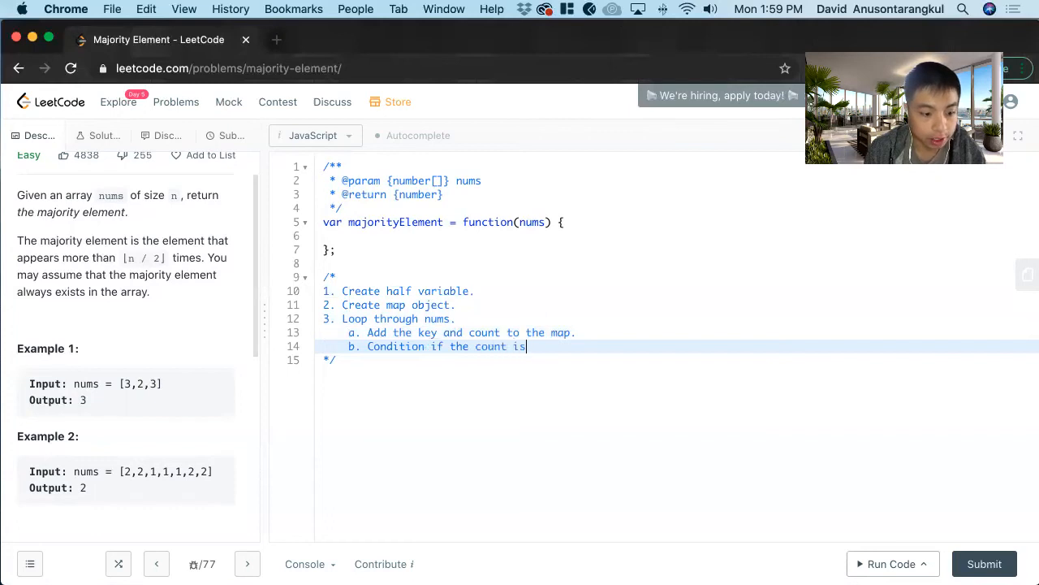
text( greathe)
key(BackSpace)
key(BackSpace)
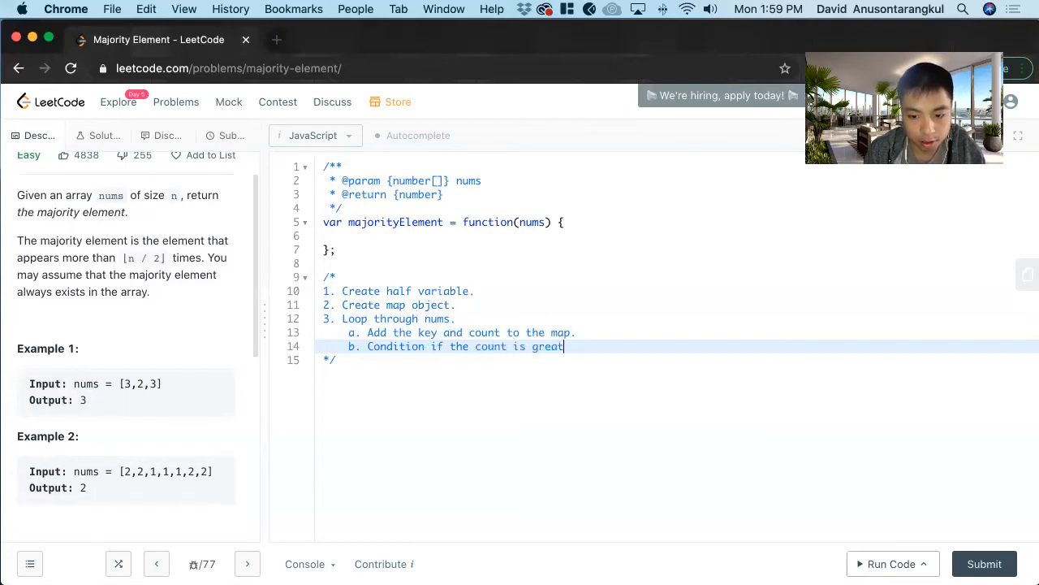
text(ter than half.)
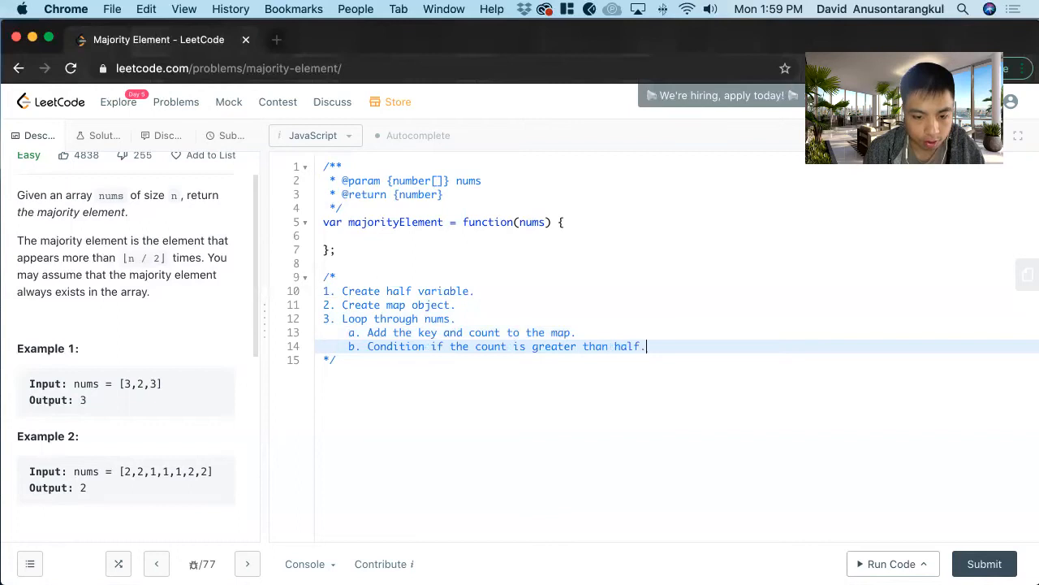
key(Return)
text(i.)
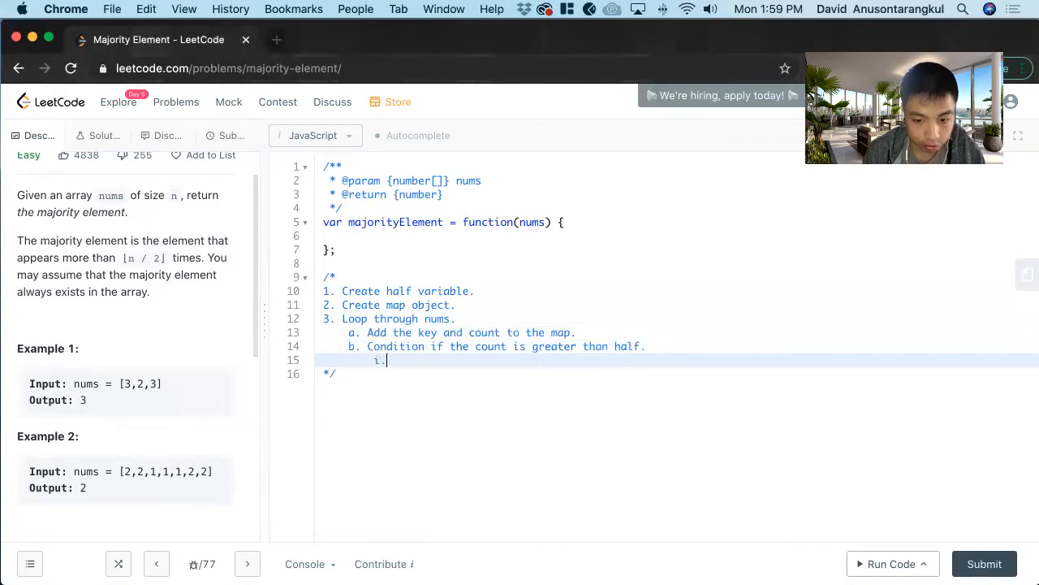
text(Return that va)
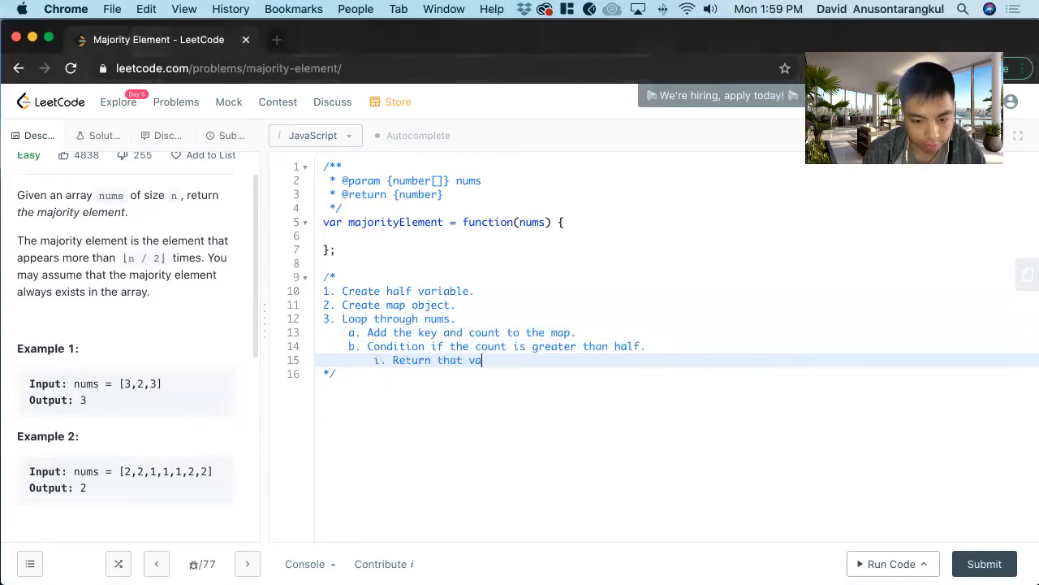
text(lue.)
click(374, 236)
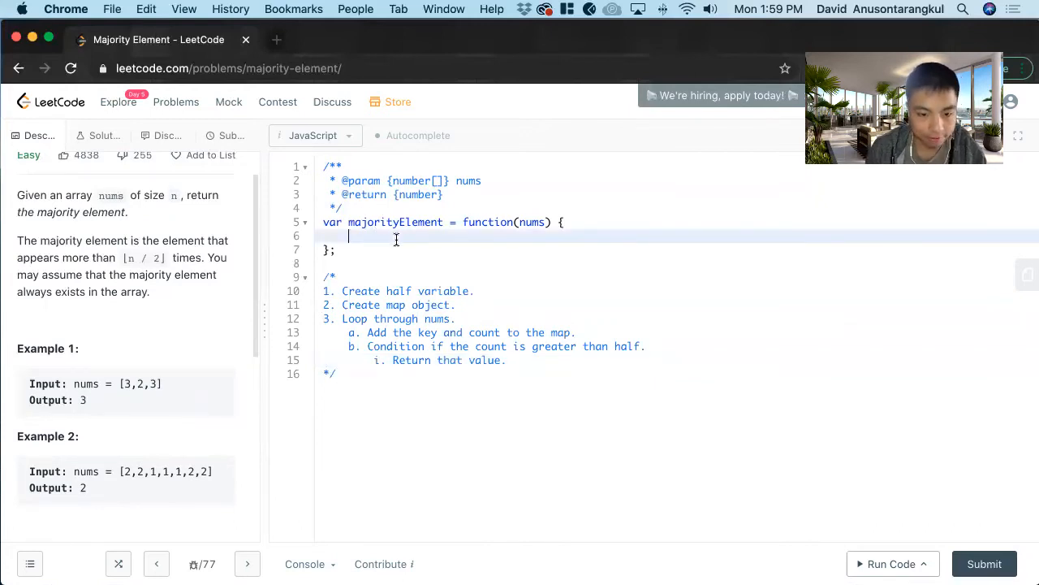
text(let ha)
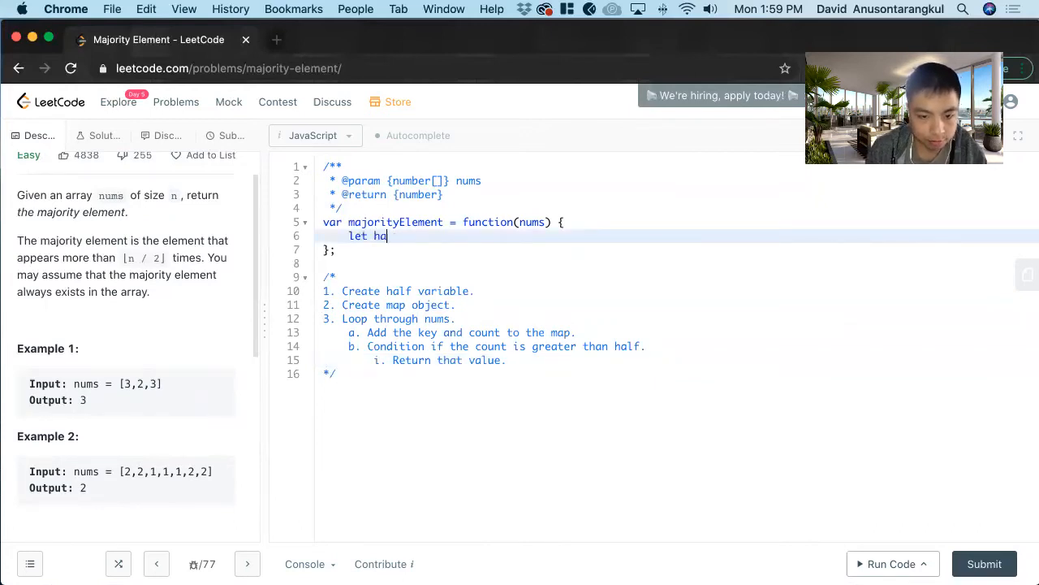
text(lf = nu)
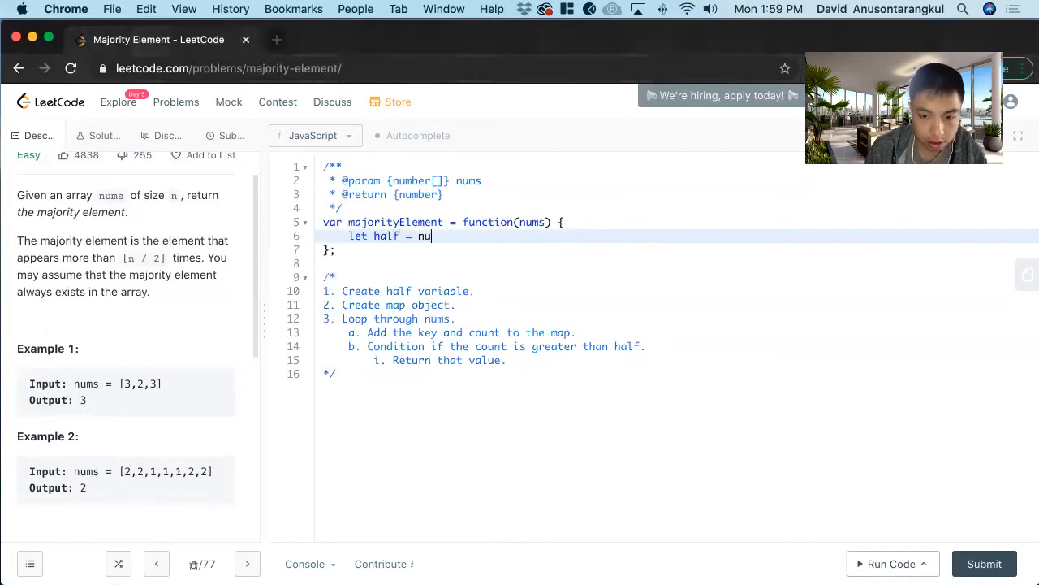
text(ms.length)
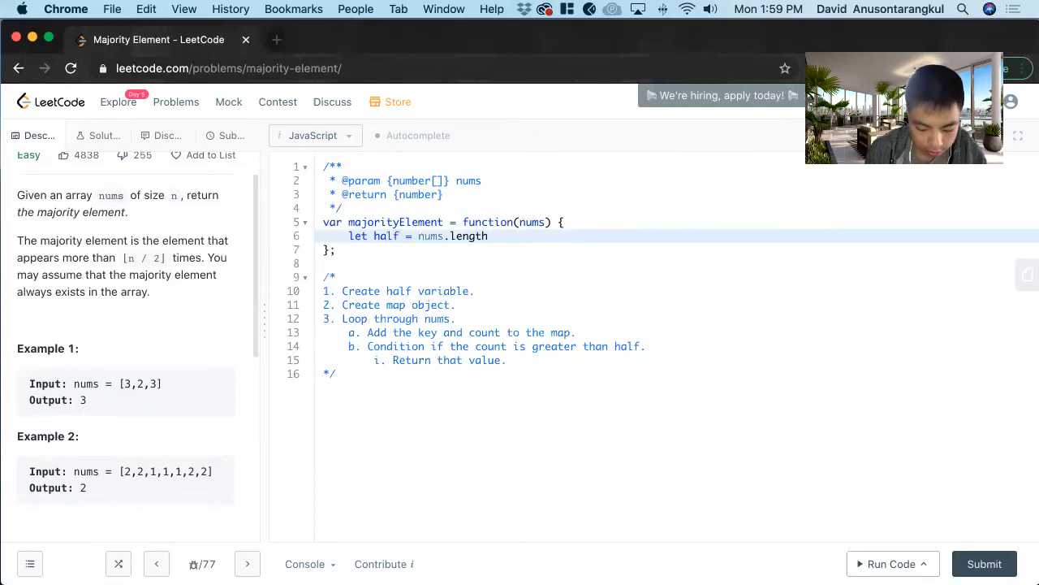
text( /2l)
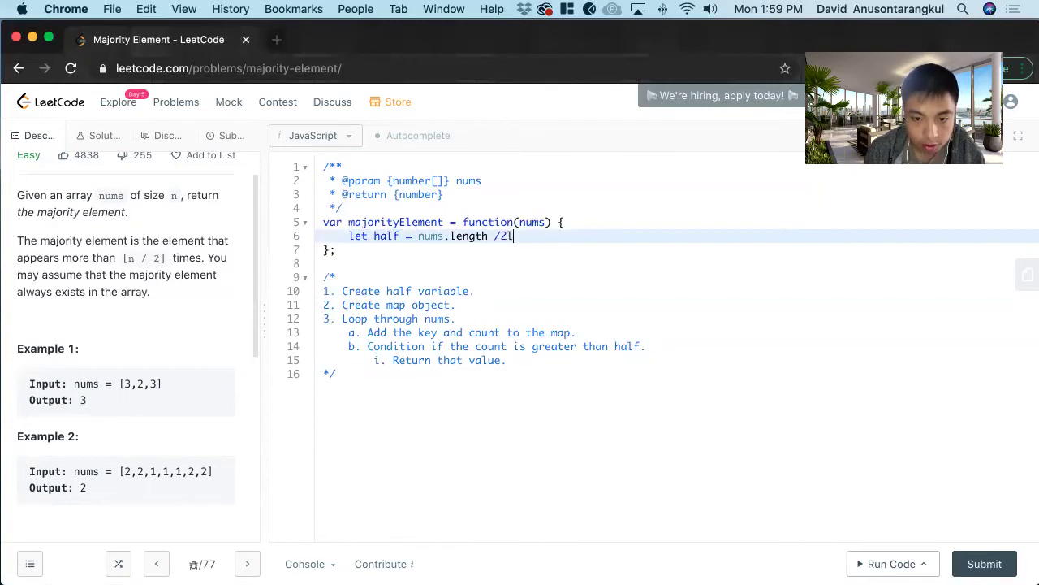
Declare 'let half = nums.length / 2;' and 'let map = {};' in the function body.
key(BackSpace)
key(BackSpace)
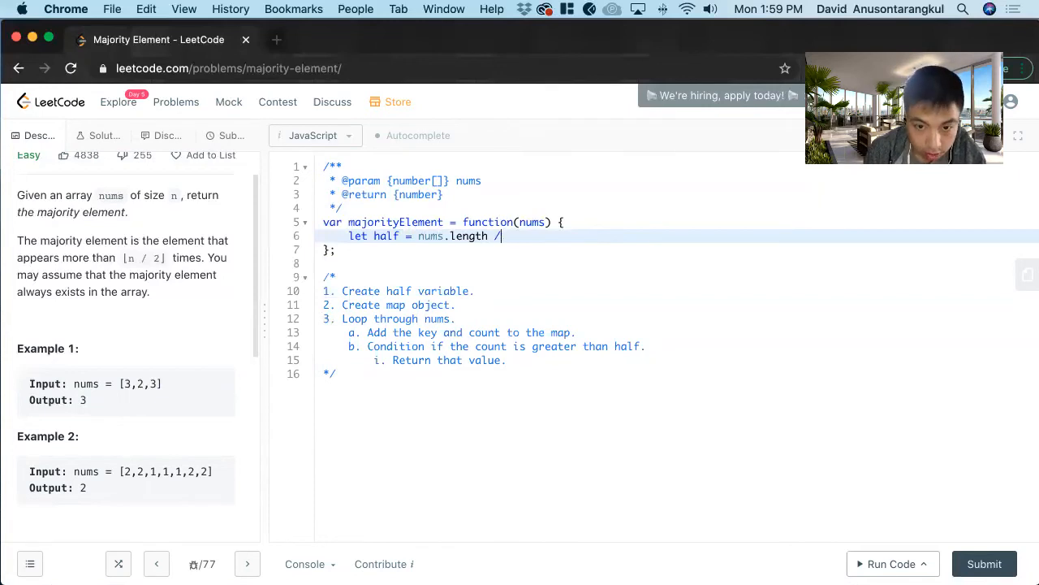
text(2;)
key(BackSpace)
text(;)
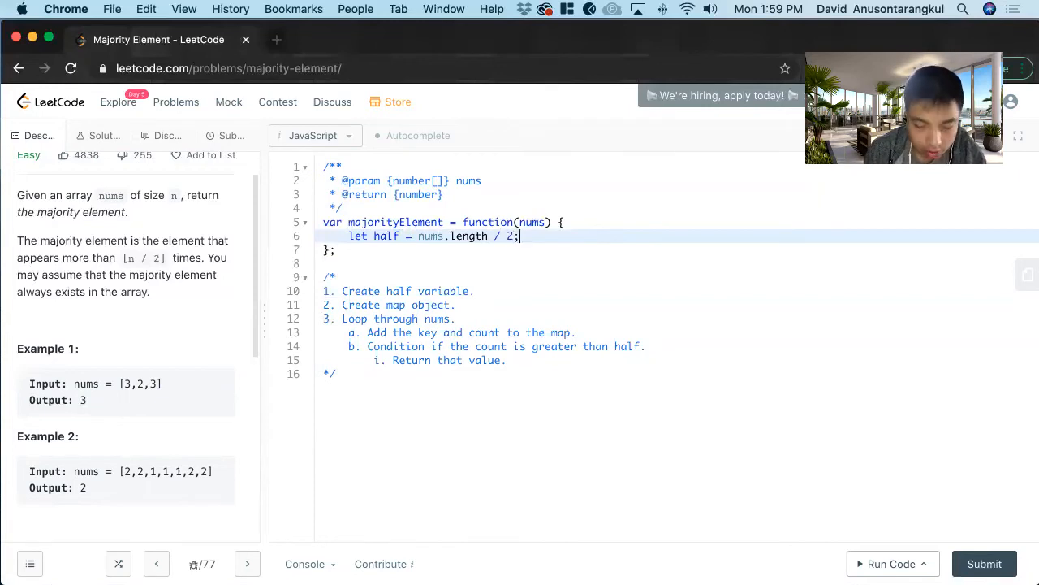
key(Return)
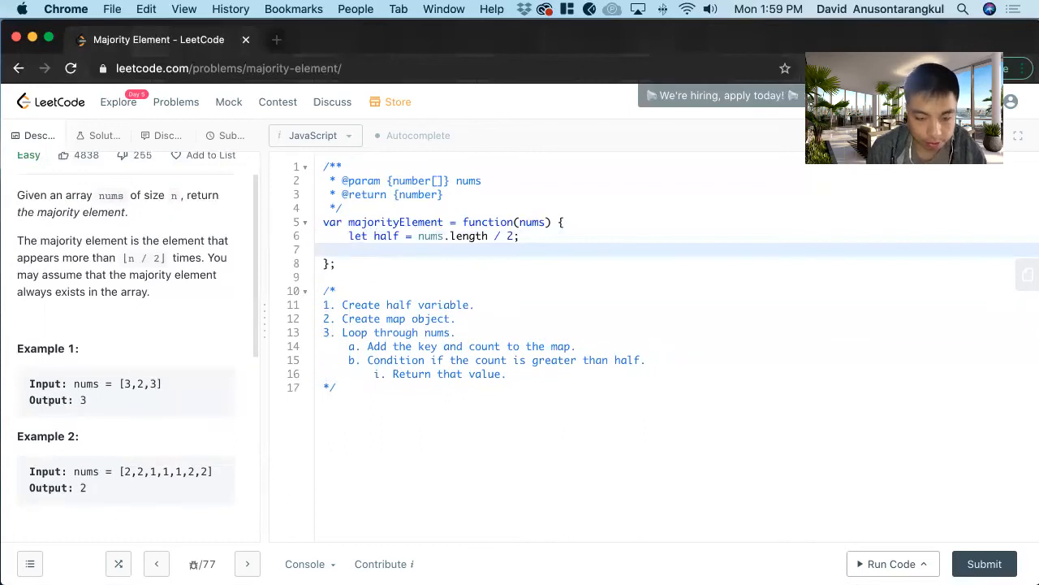
text(let map)
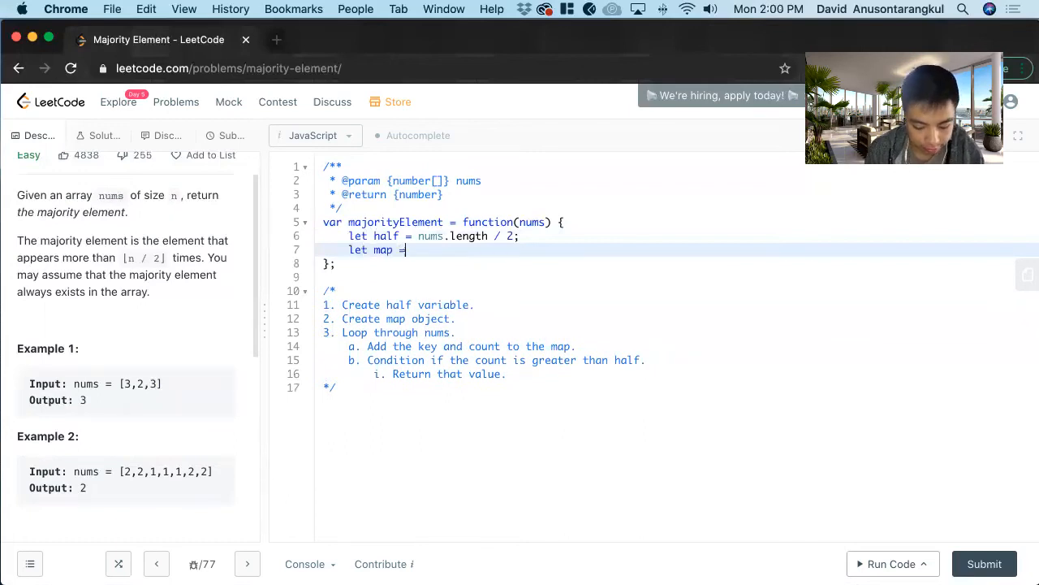
text( = {};)
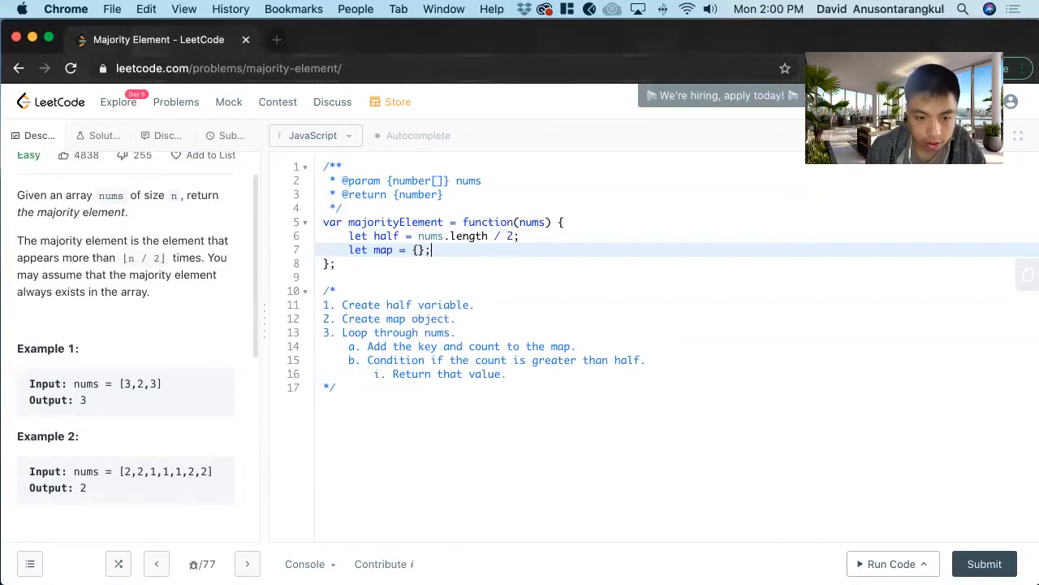
key(Return)
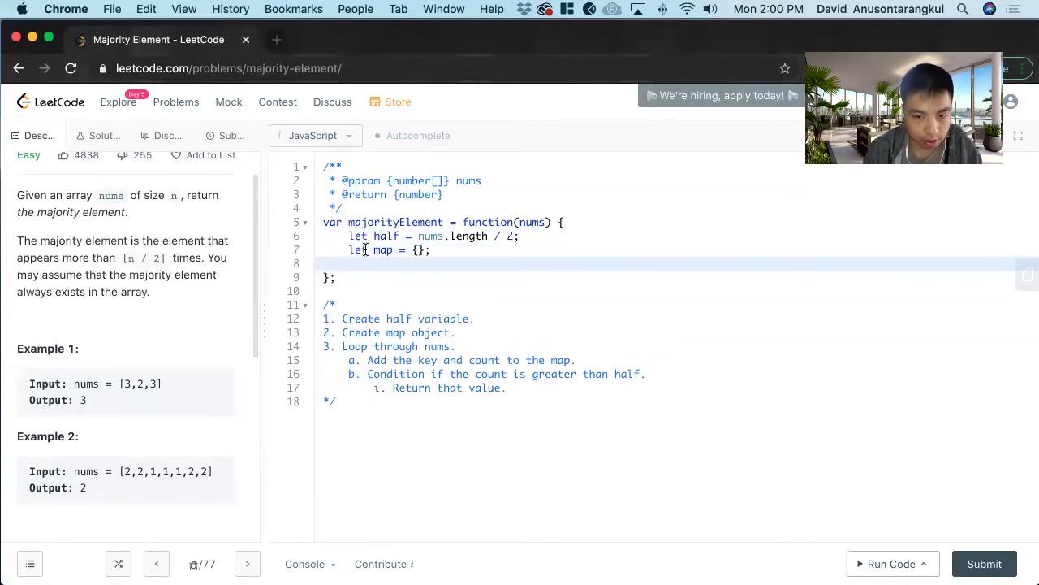
text(for (l)
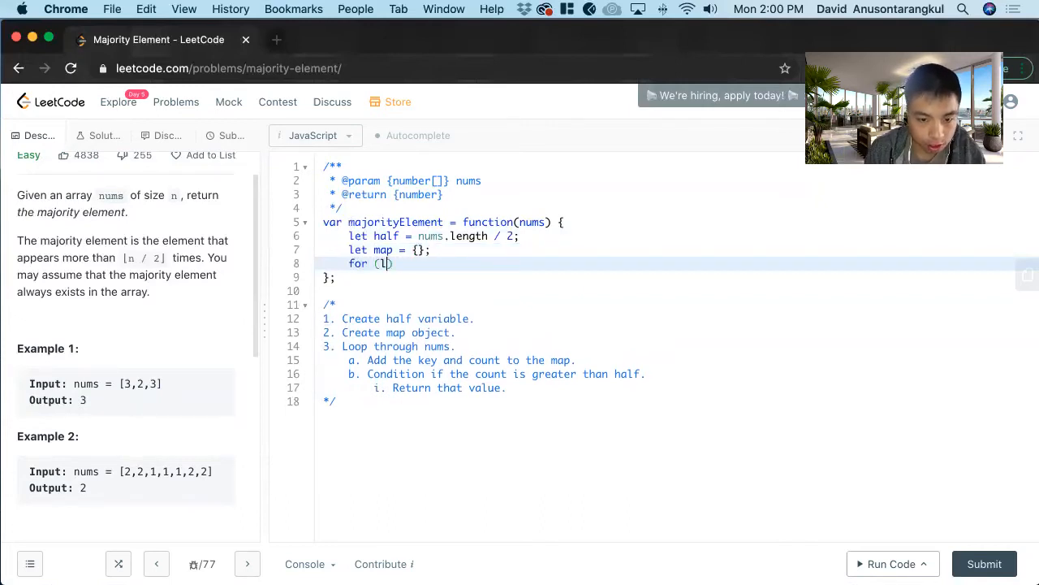
text(et i = 0;)
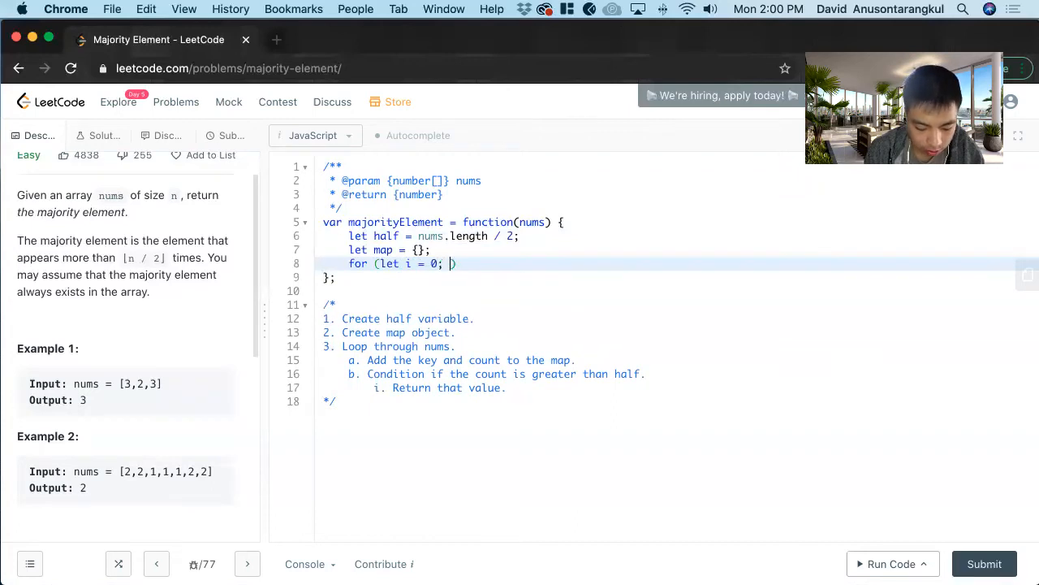
text( i < num)
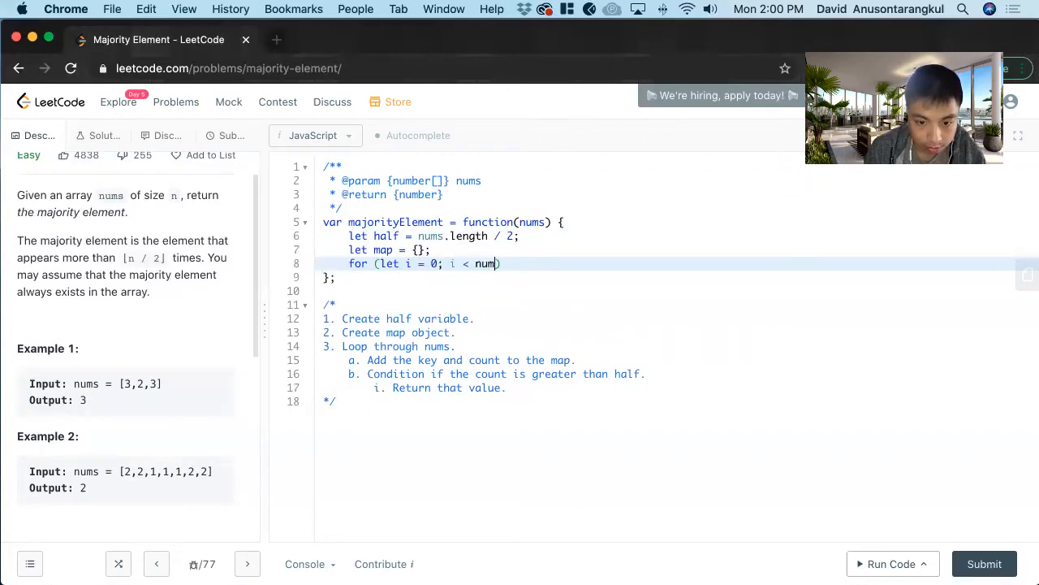
text(s.length)
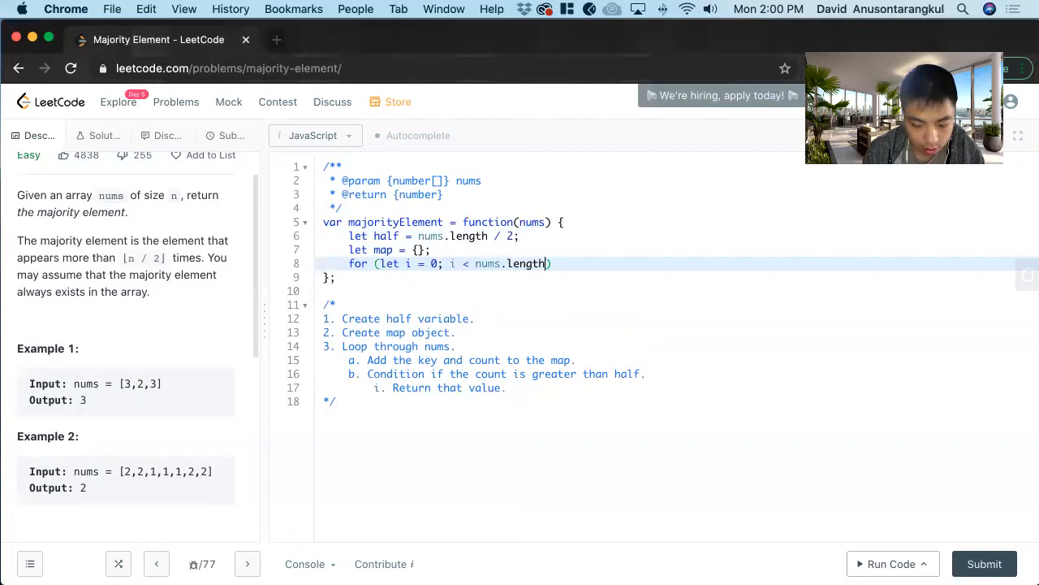
text(i++))
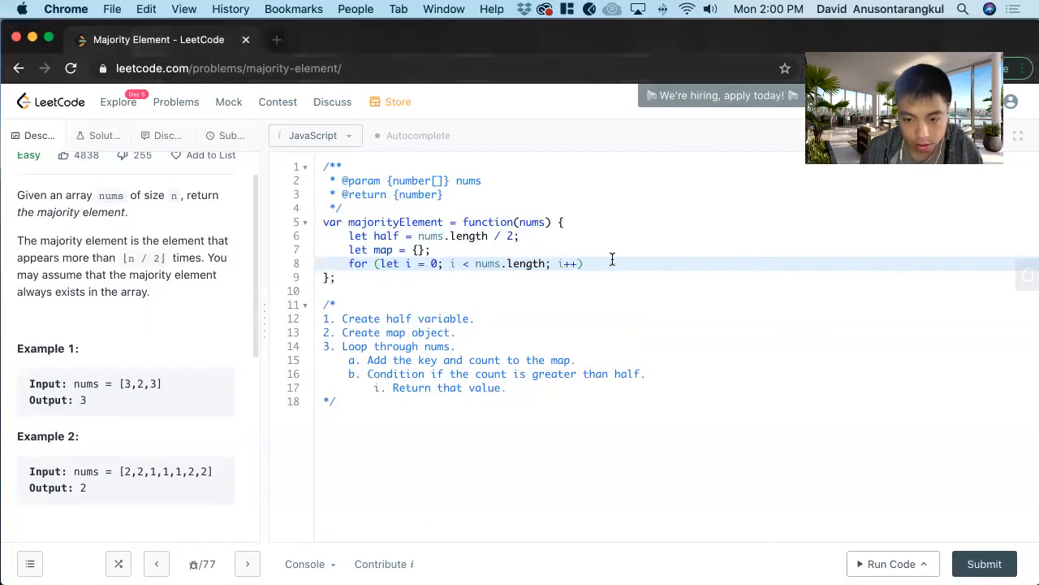
text({)
Write a for loop over nums whose body sets map[num[i]] = (map[num[i]] || 0) + 1.
key(Return)
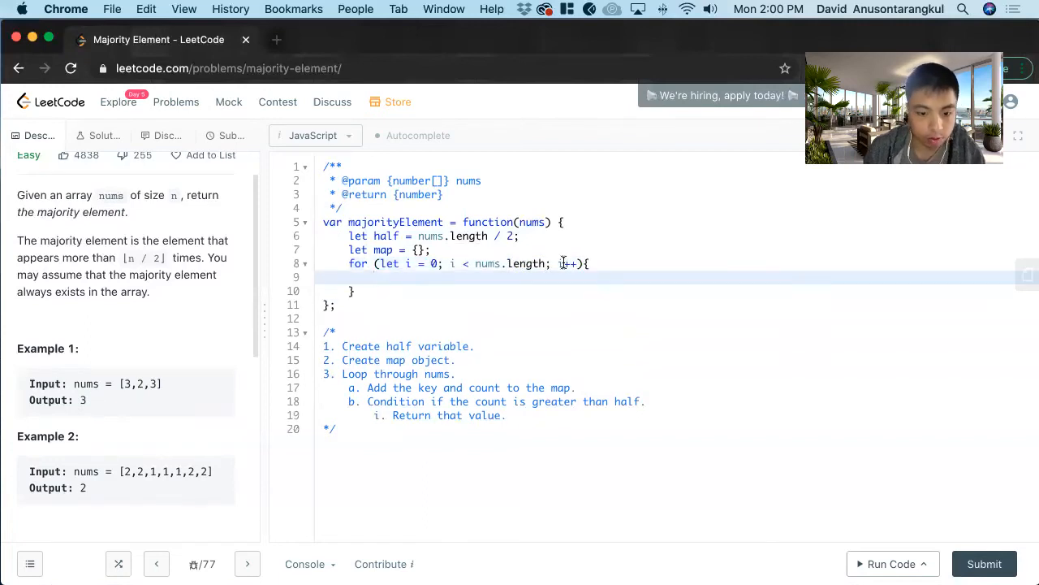
text(m)
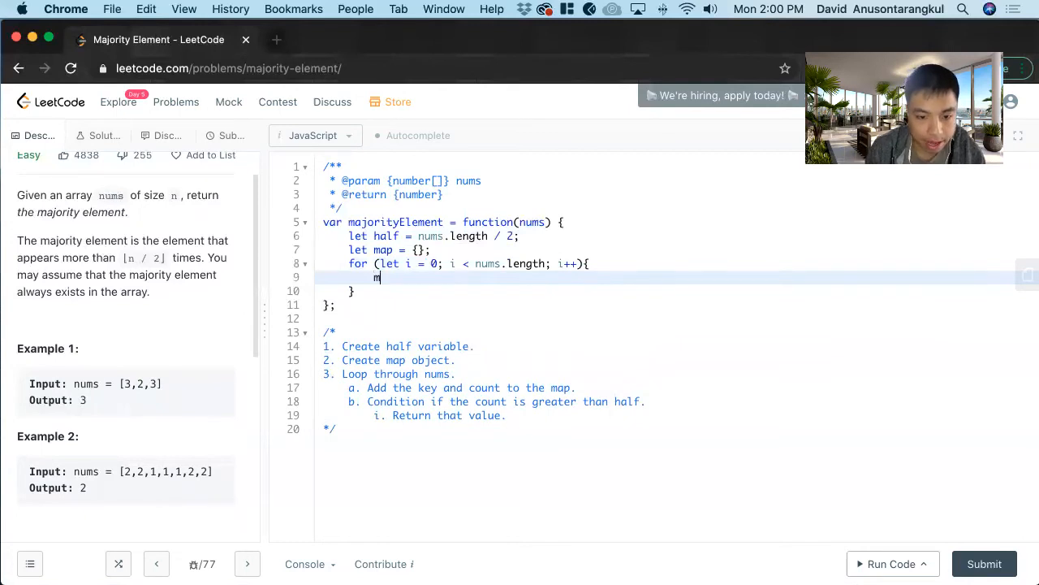
text(ap[)
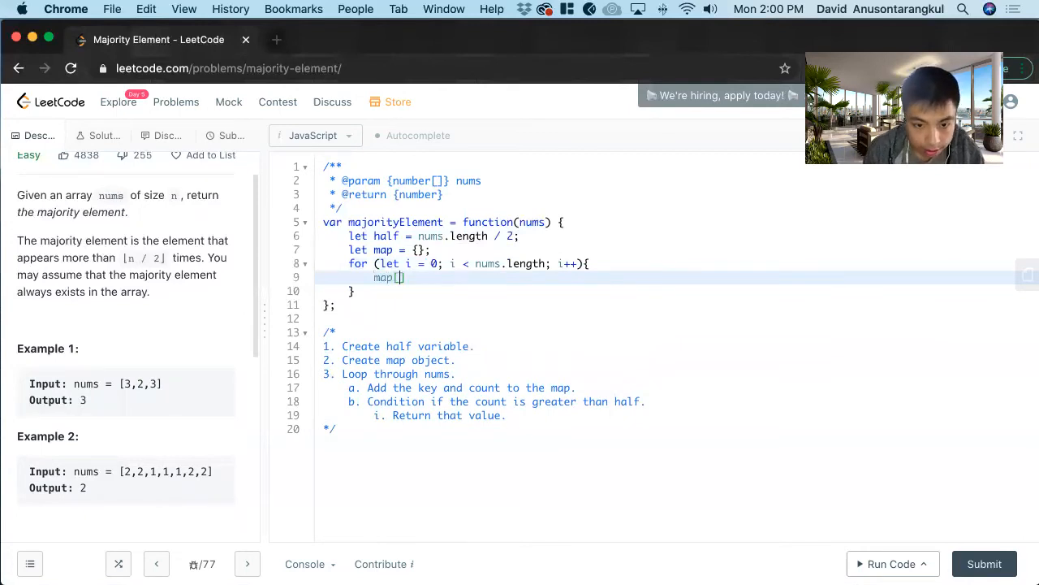
text(num[)
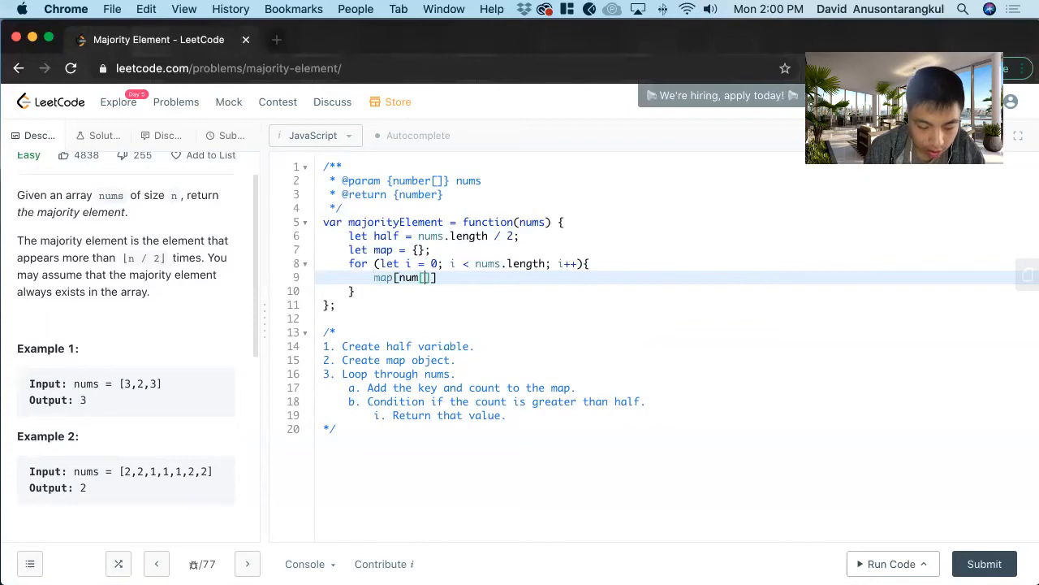
text(i]] = )
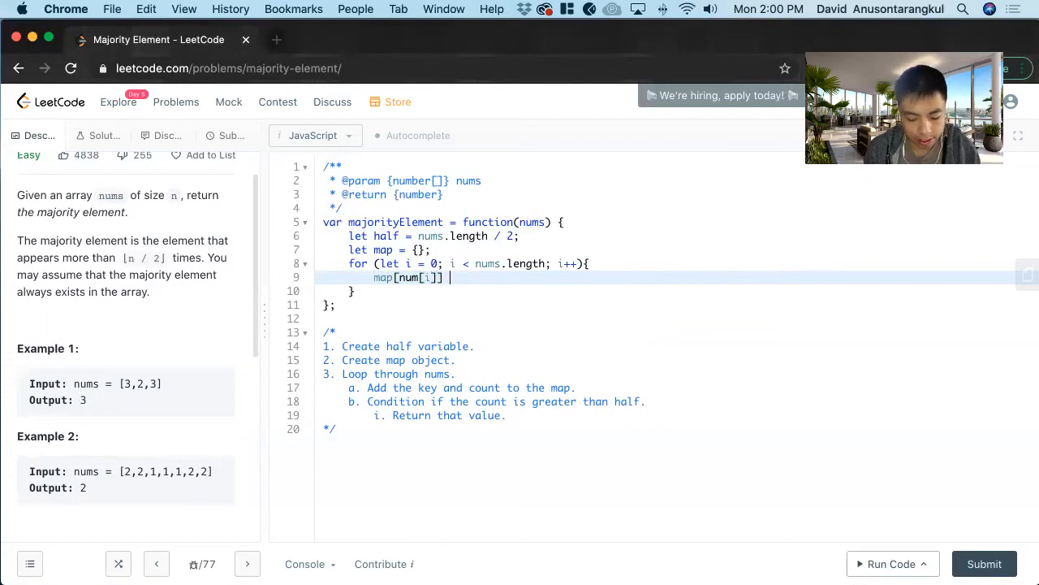
text(()
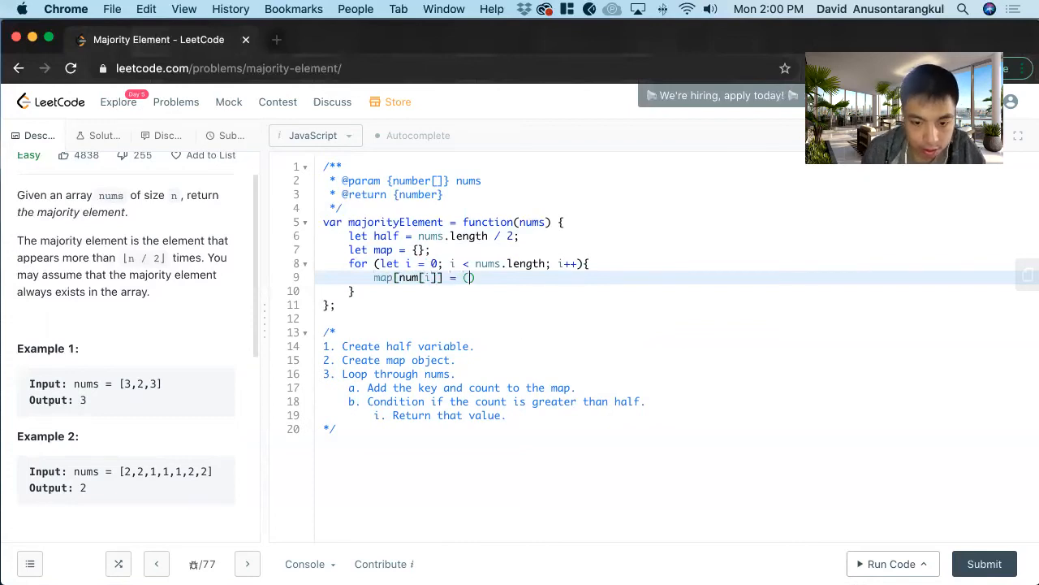
drag(444, 277, 371, 277)
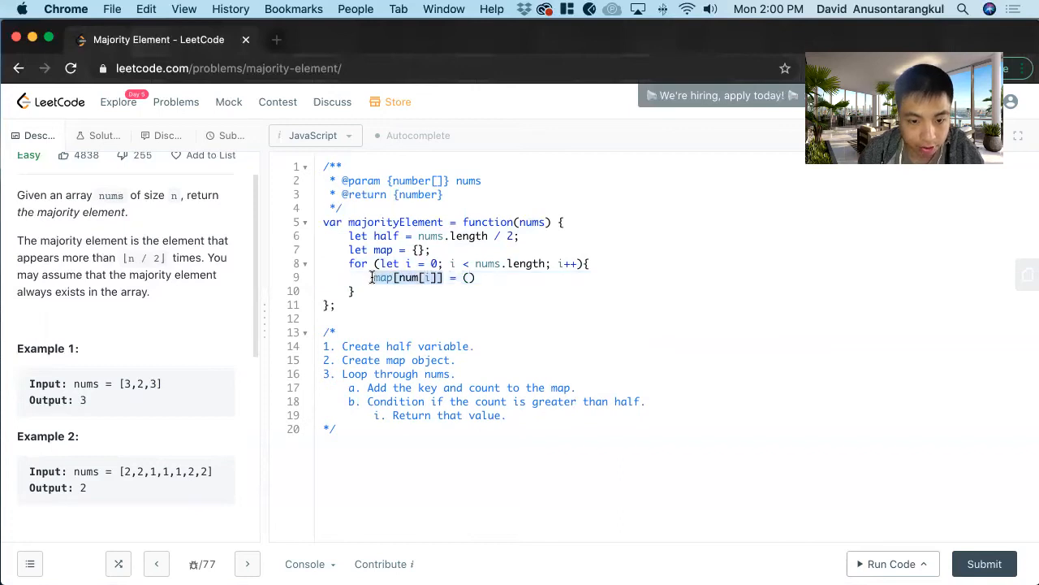
key(super+c)
click(469, 277)
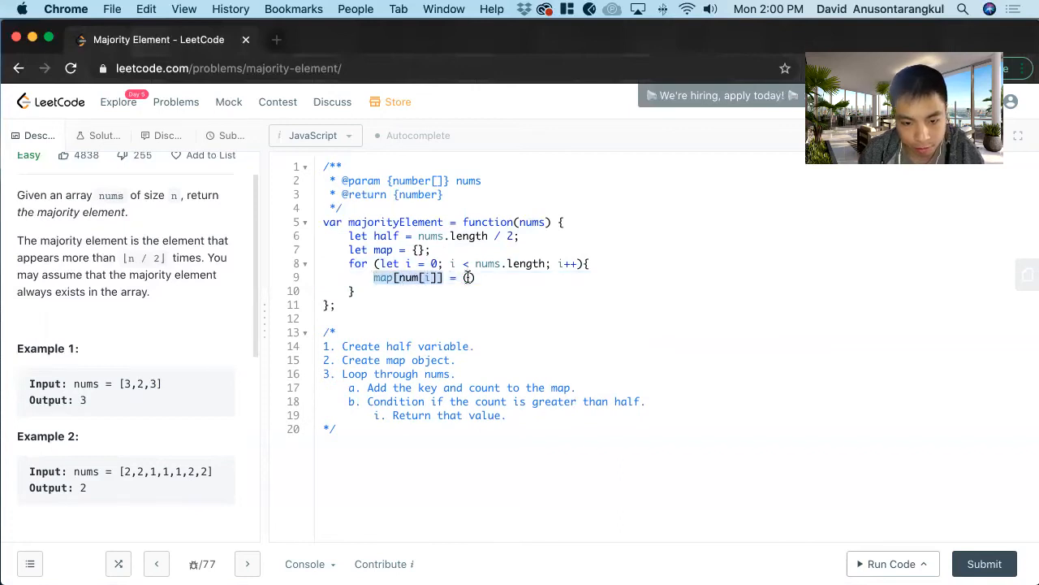
key(super+v)
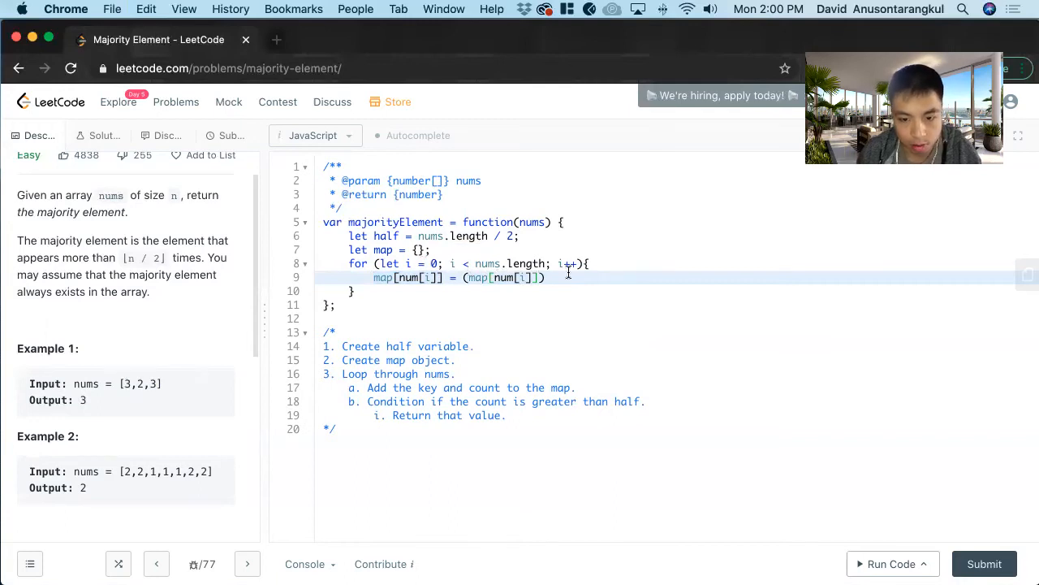
click(538, 277)
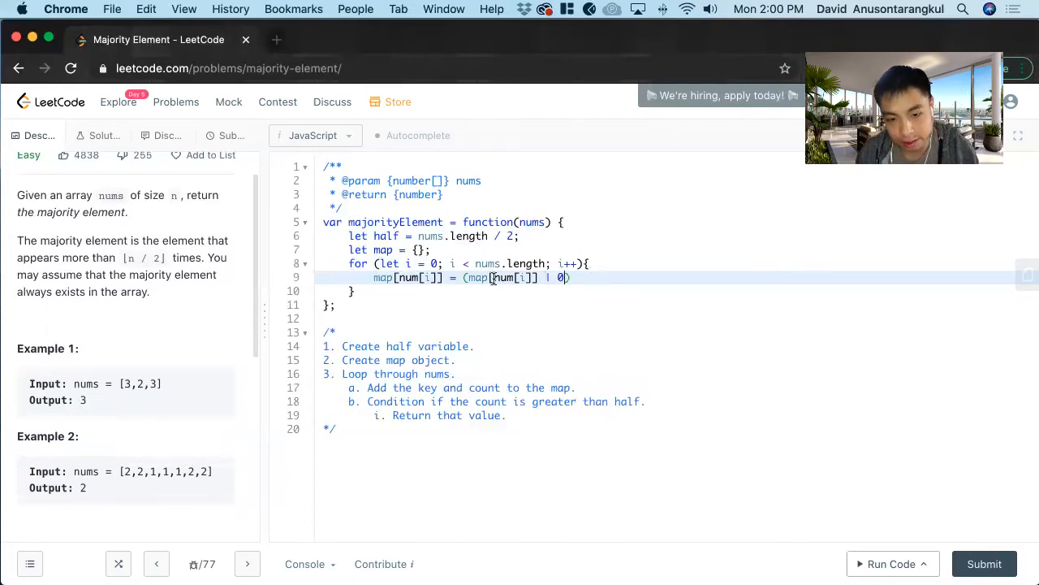
drag(491, 277, 528, 277)
click(595, 271)
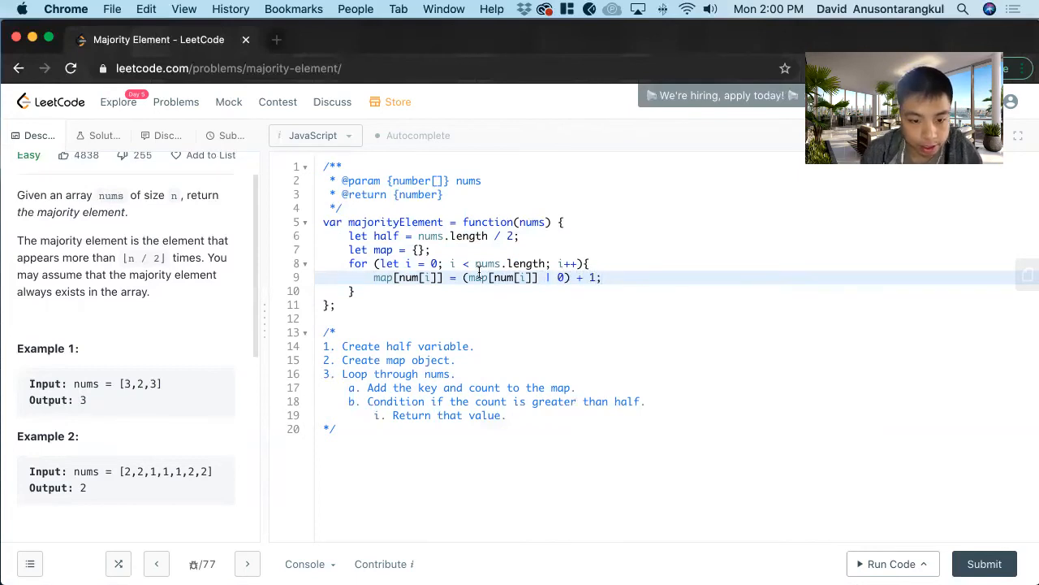
click(433, 292)
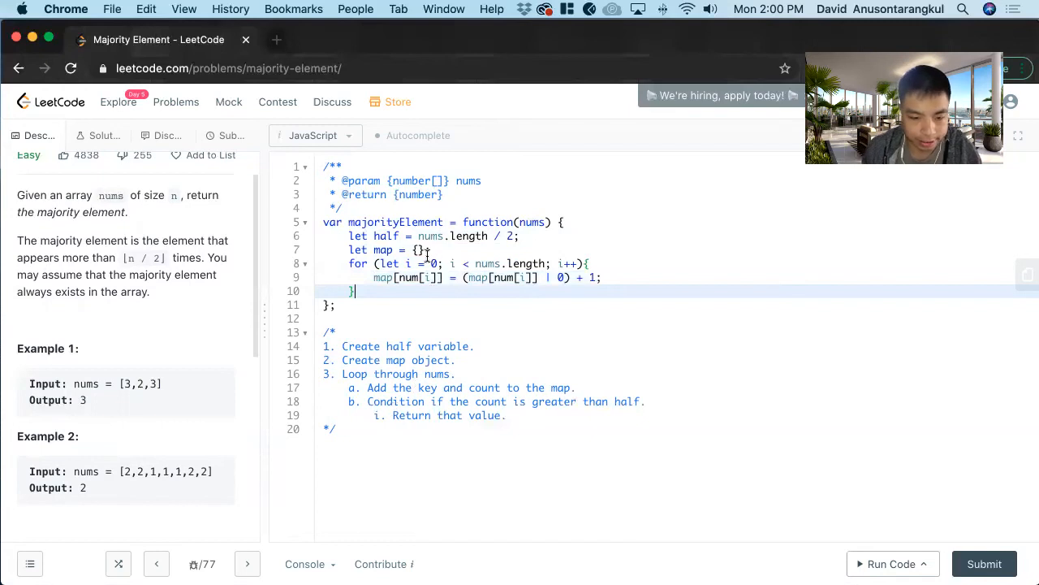
key(Return)
text(console.)
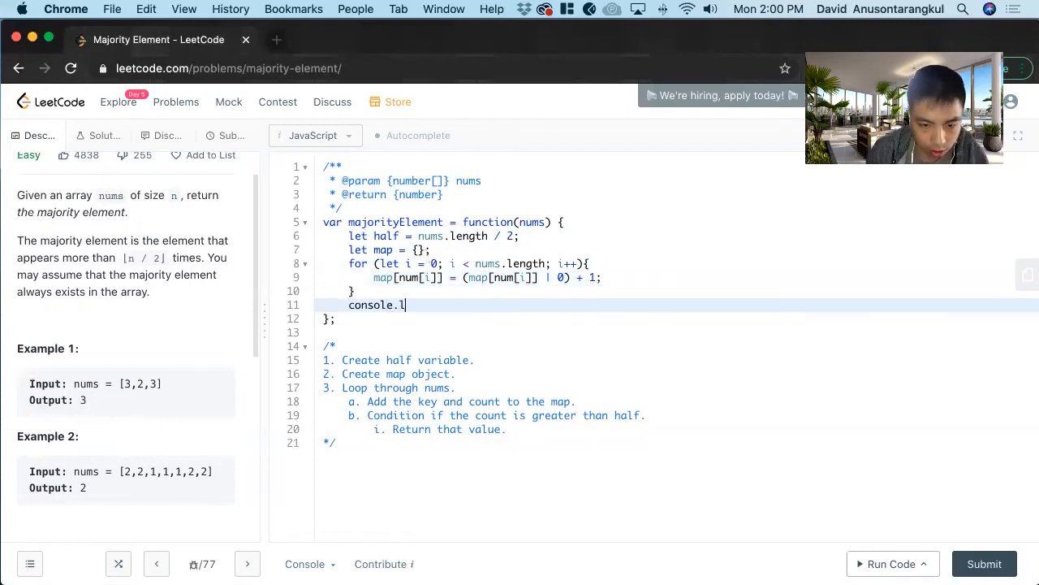
text(log(map)
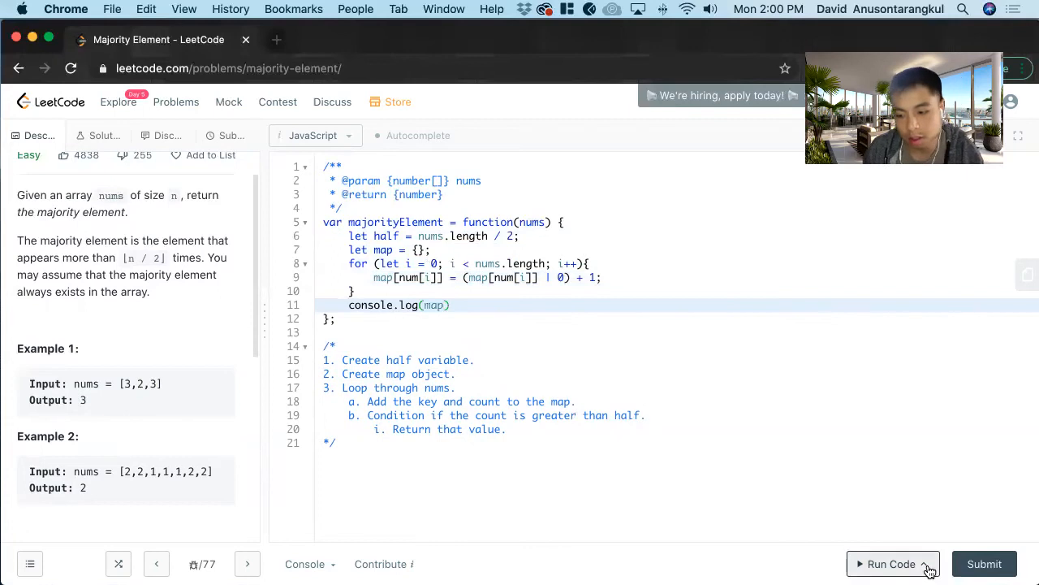
Log map after the loop, run, correct num[i] to nums[i], and rerun getting Wrong Answer: undefined vs 3.
click(891, 564)
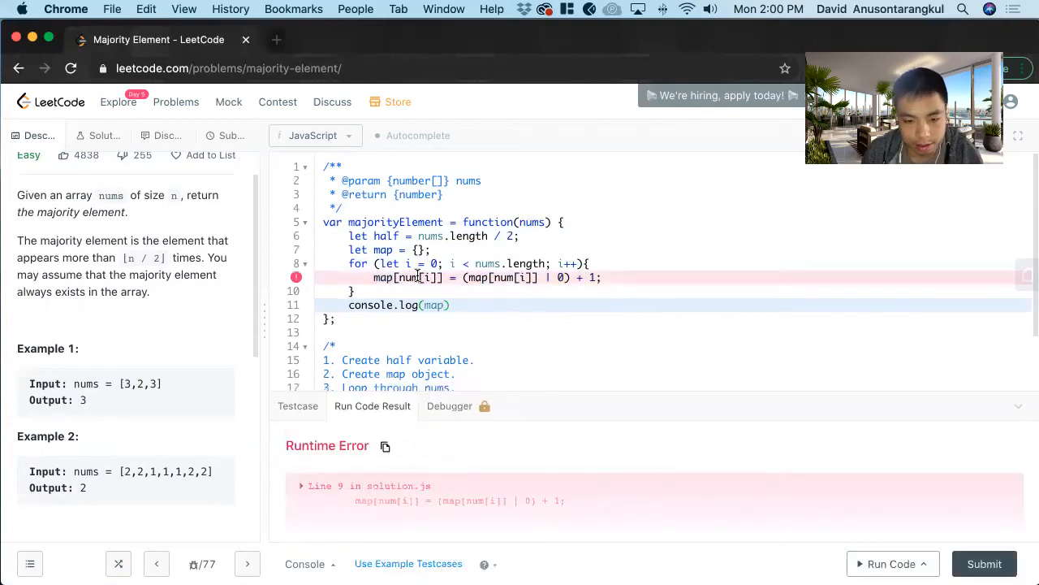
click(415, 277)
text(s)
text(s)
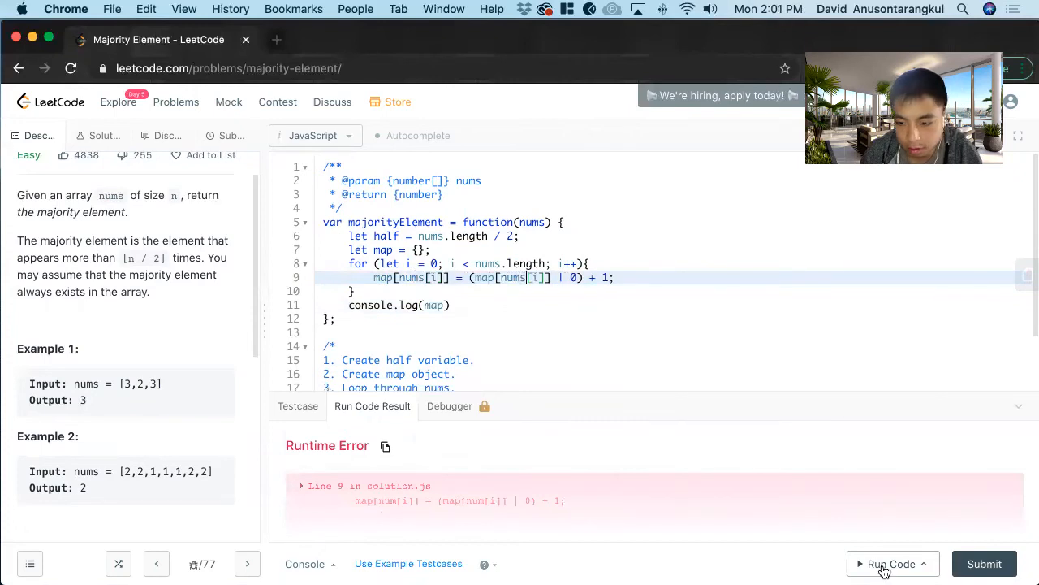
click(892, 563)
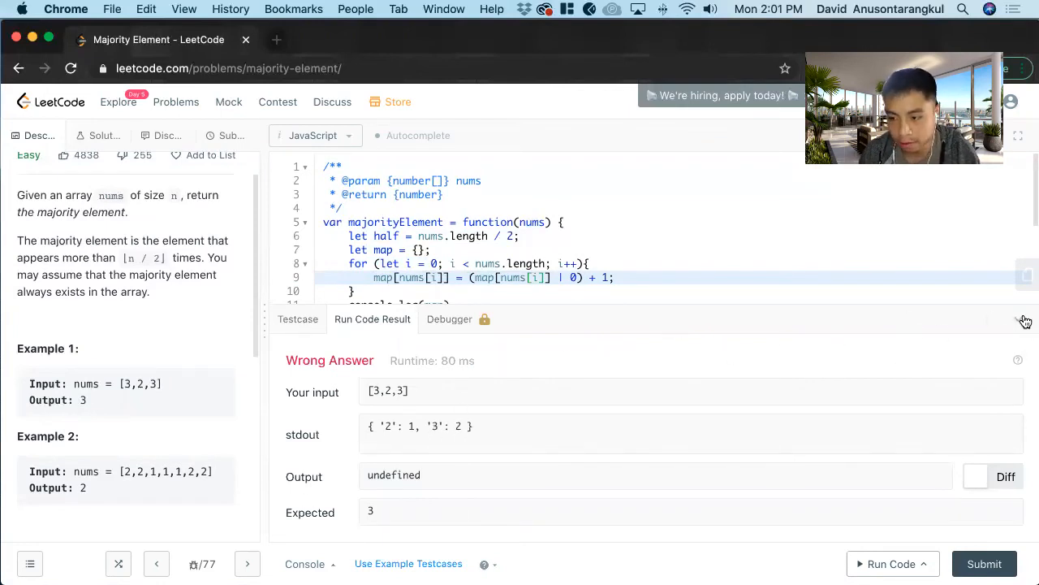
Remove the console.log line and add an if (map[nums[i]] > half) check inside the loop.
click(1018, 319)
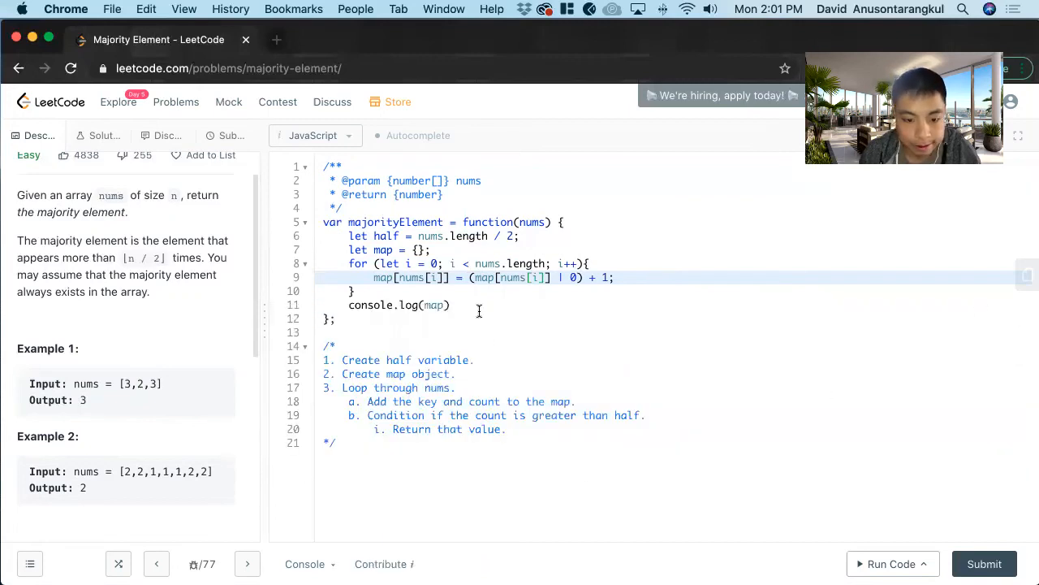
drag(451, 304, 349, 305)
key(BackSpace)
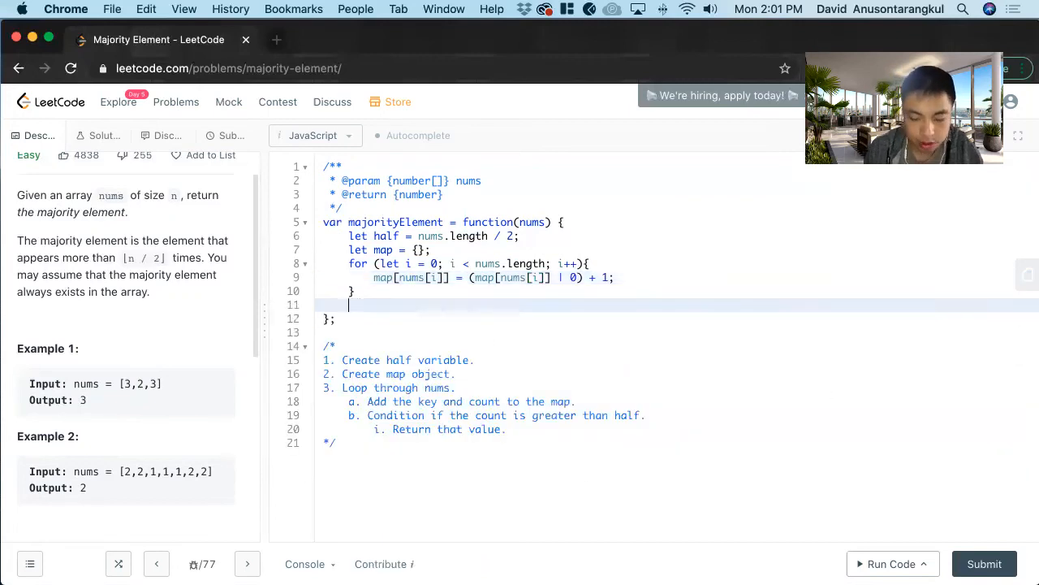
click(664, 278)
key(Return)
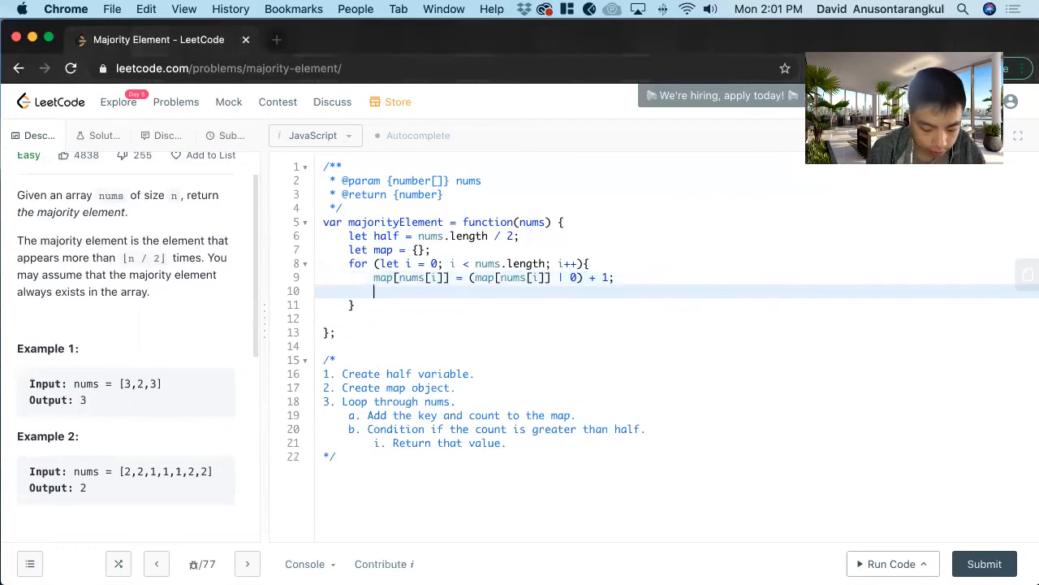
text(if ()
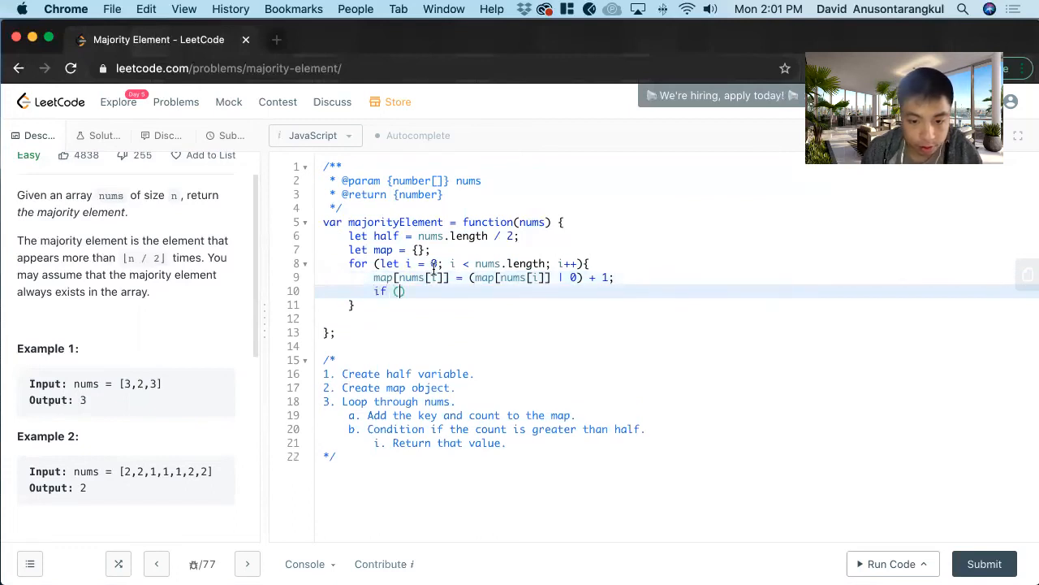
drag(449, 277, 373, 277)
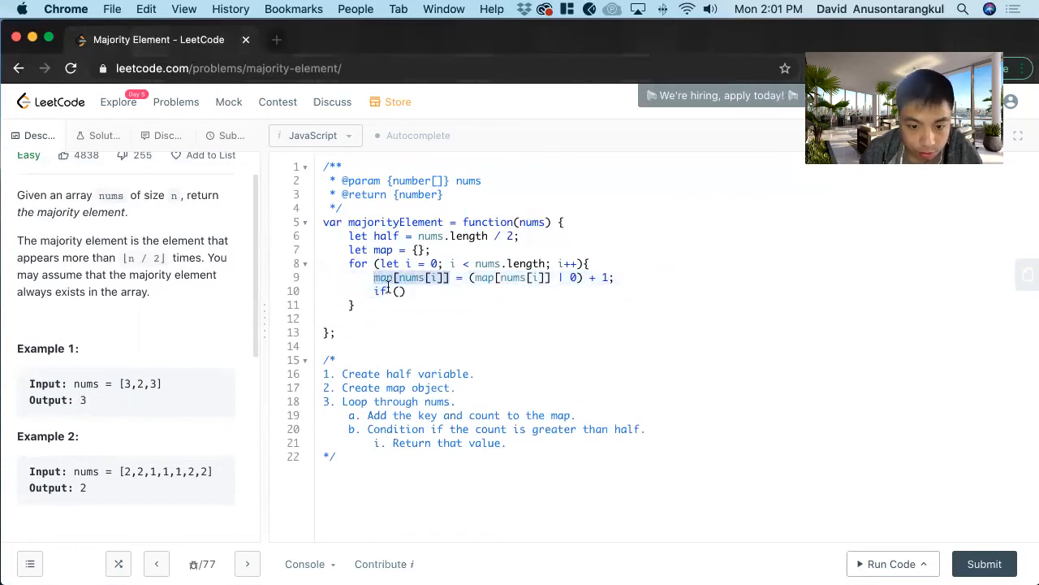
key(super+c)
click(398, 291)
key(super+v)
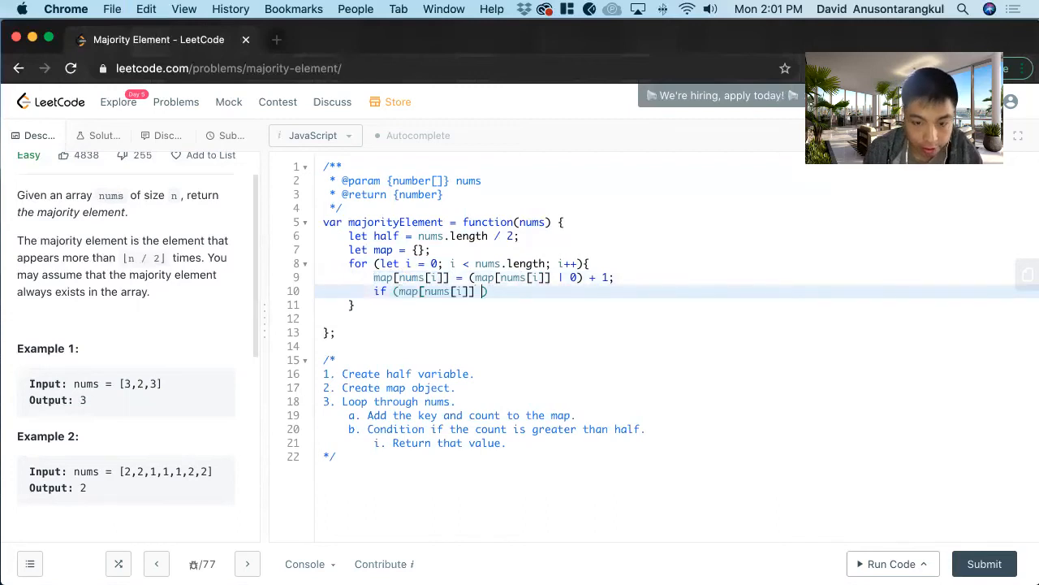
text(> half)
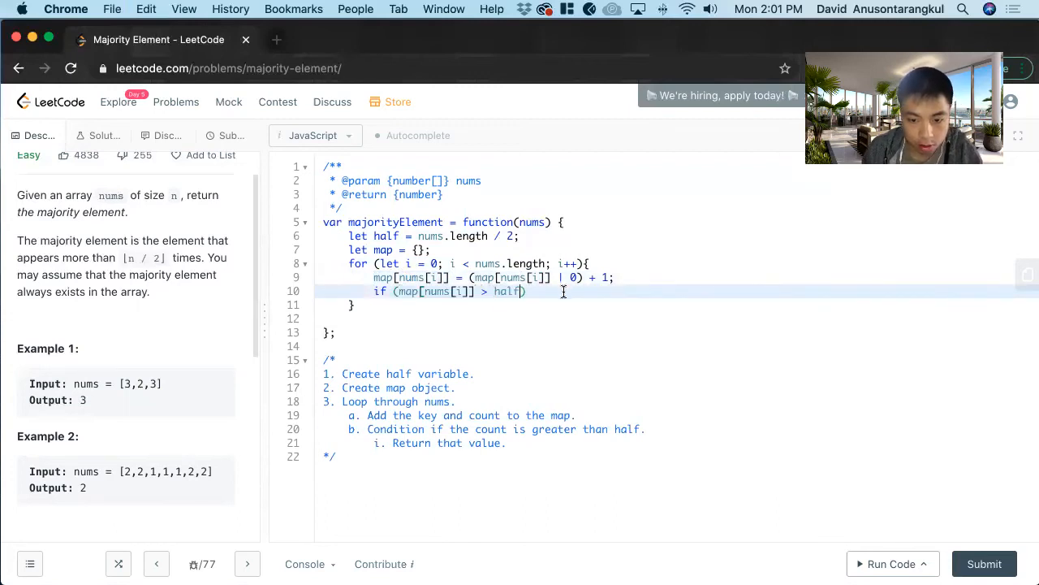
key(Right)
text({)
key(Return)
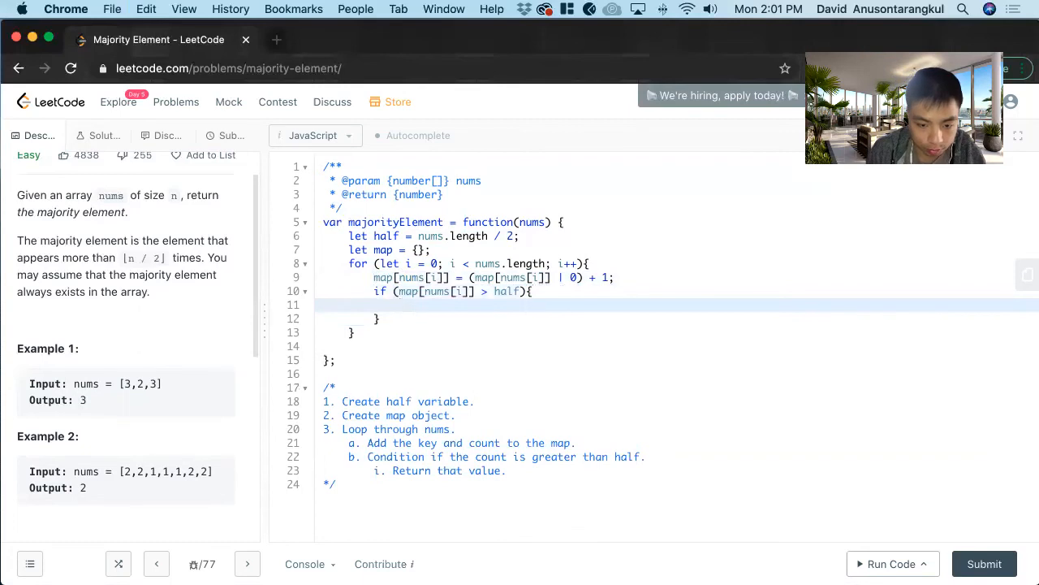
text(return nu)
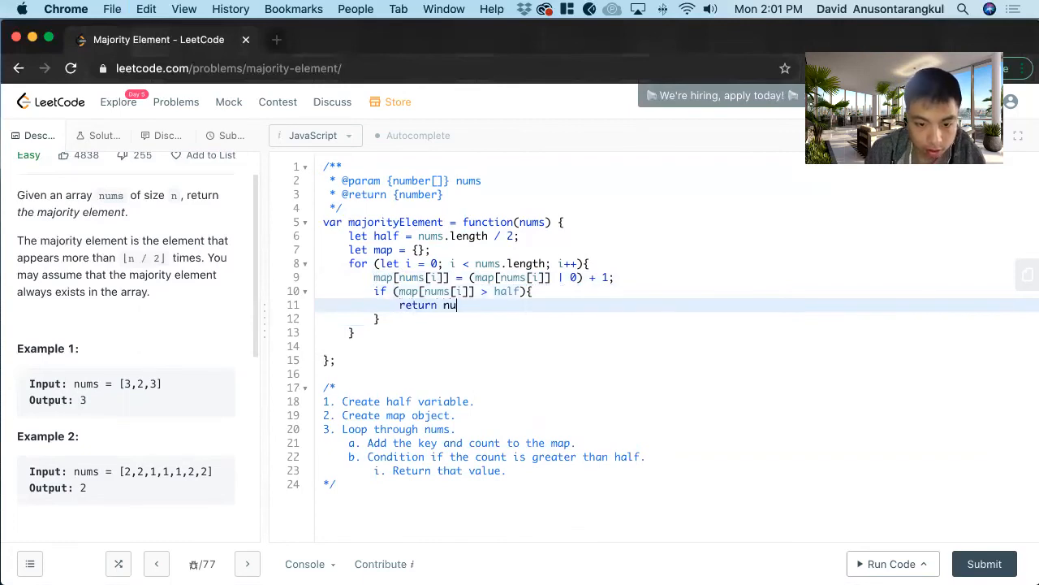
text(ms)
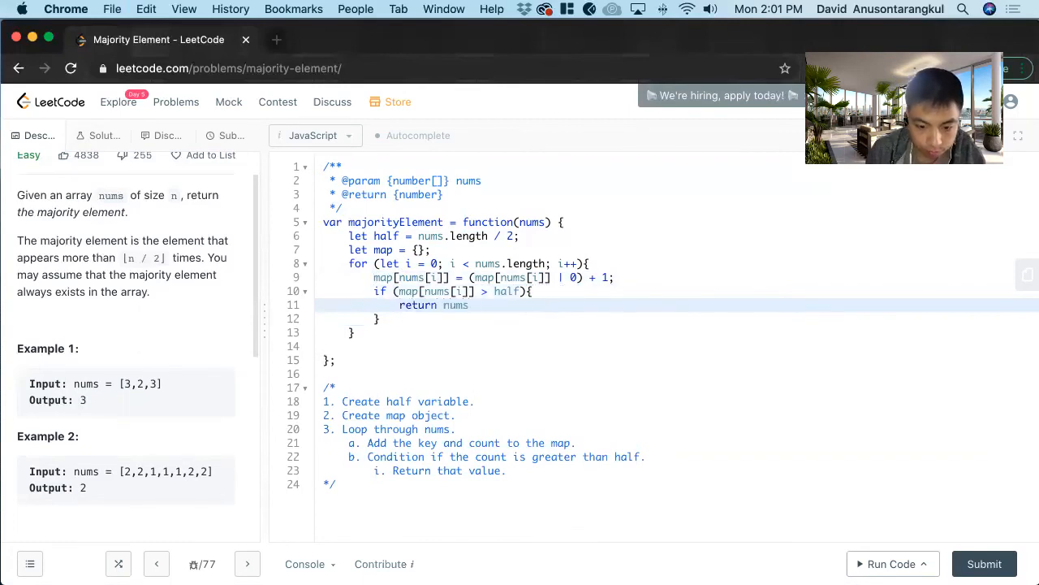
Return nums[i] inside the check, reword the last plan step to 'Return that key.', and run getting Accepted with 3.
double_click(488, 470)
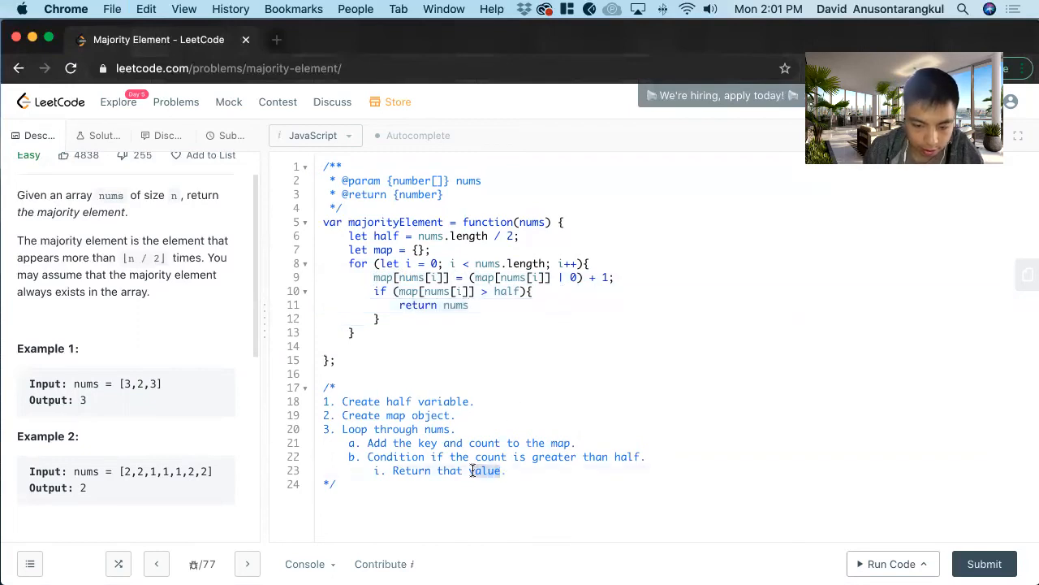
text(key)
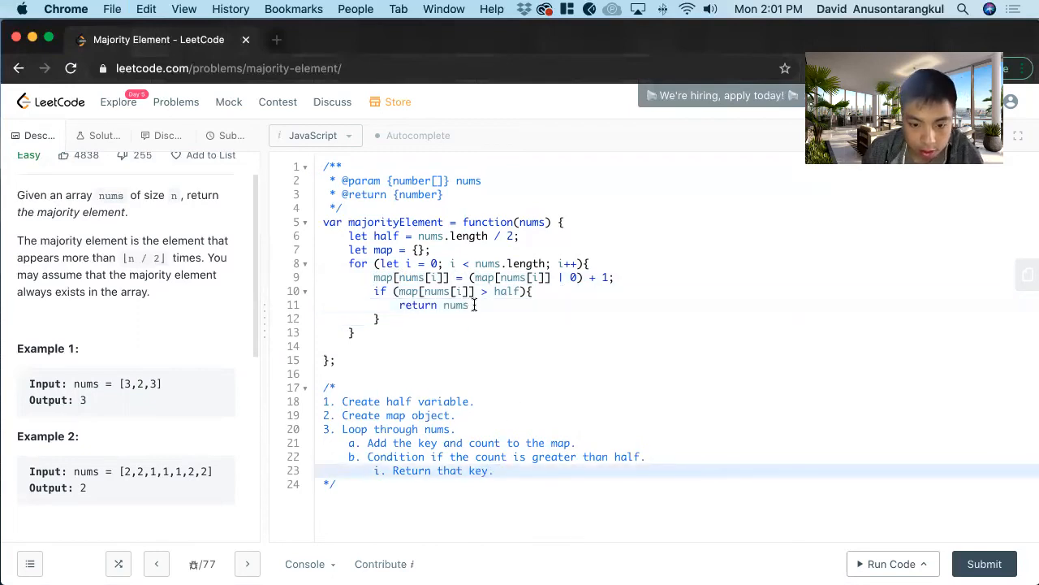
click(474, 304)
text([i])
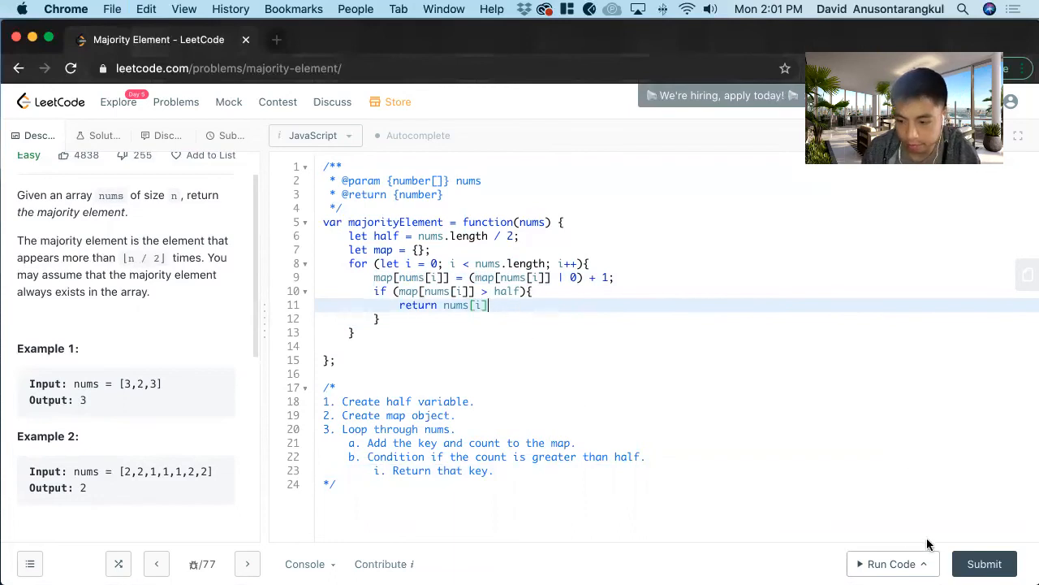
click(891, 563)
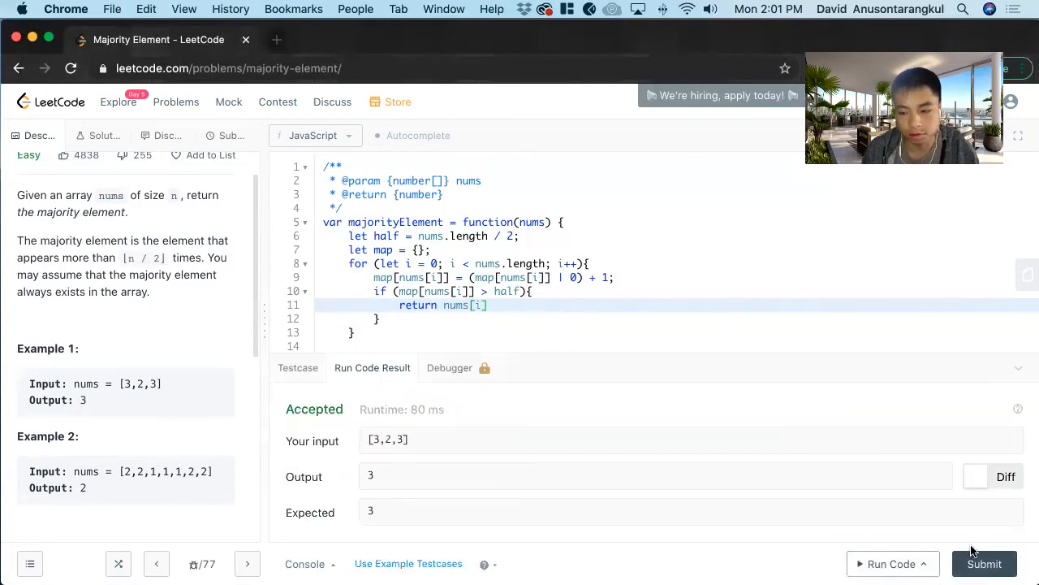
Submit the solution, accepted at 84 ms, faster than 74.51% of JavaScript submissions.
click(984, 563)
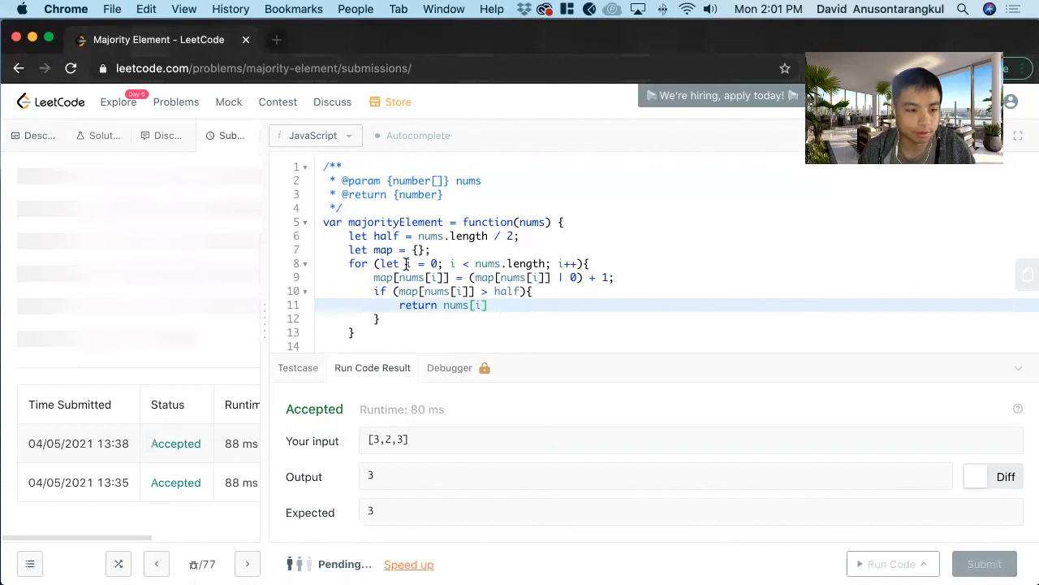
scroll(98, 296, right, 2)
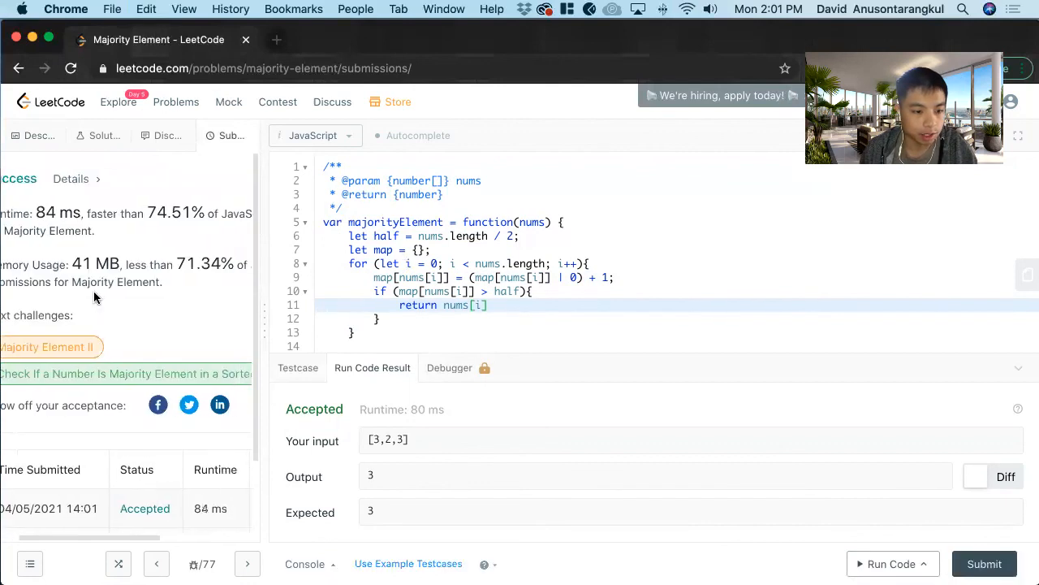
scroll(98, 296, left, 2)
drag(259, 341, 317, 341)
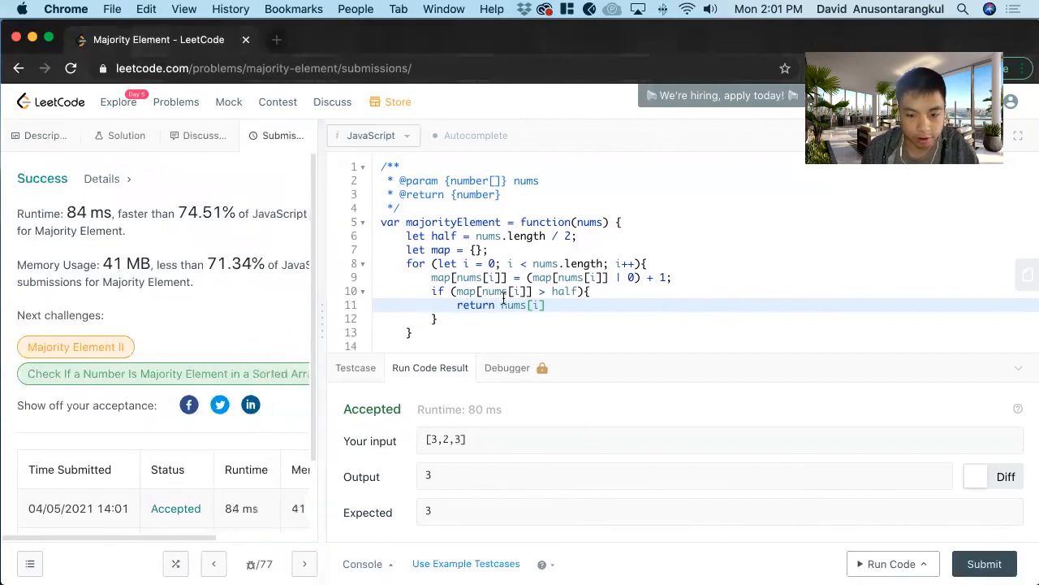
scroll(503, 300, down, 5)
Add 'Time Complexity: O(n)' and 'Space Complexity: O(n)' at the top of the comment block.
click(426, 249)
key(Return)
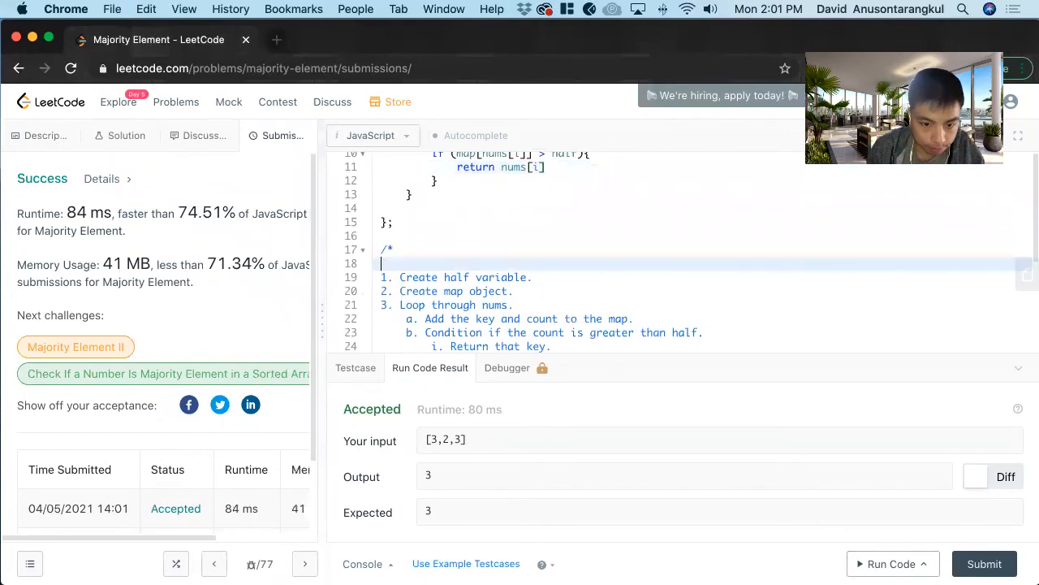
text(Time C)
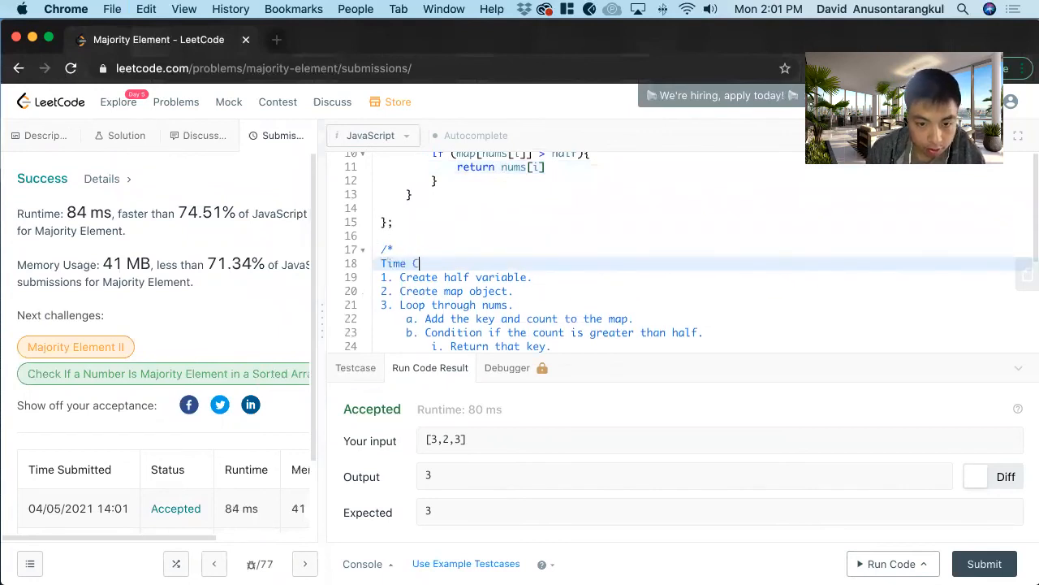
text(omplexity:)
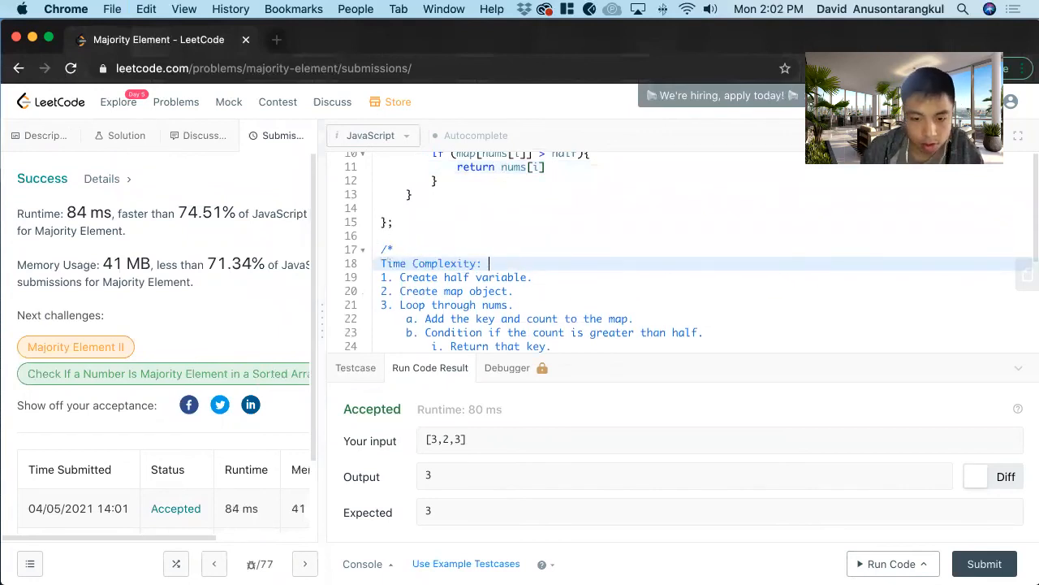
scroll(478, 222, up, 5)
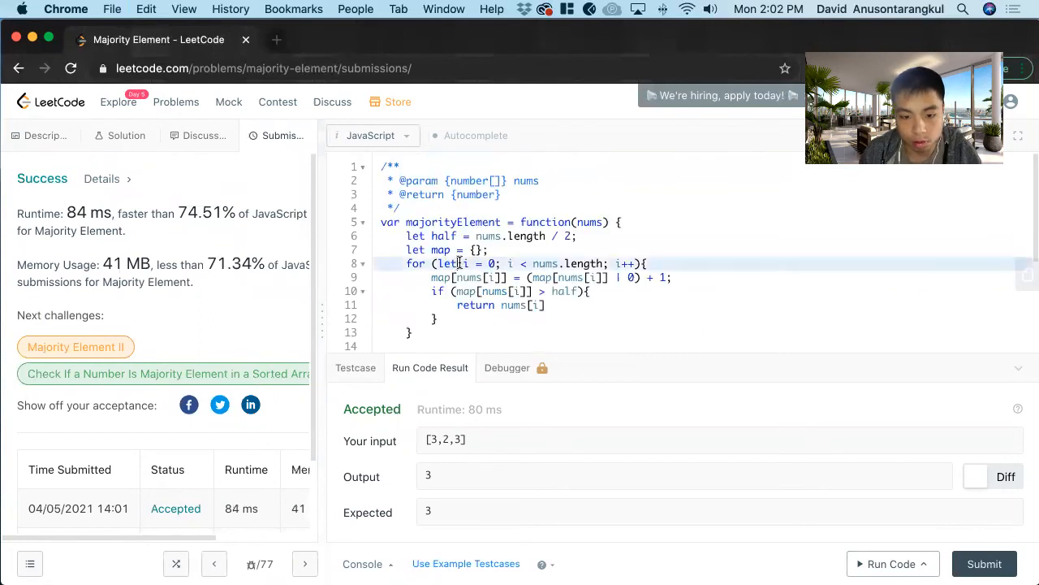
drag(456, 263, 606, 263)
scroll(523, 328, down, 5)
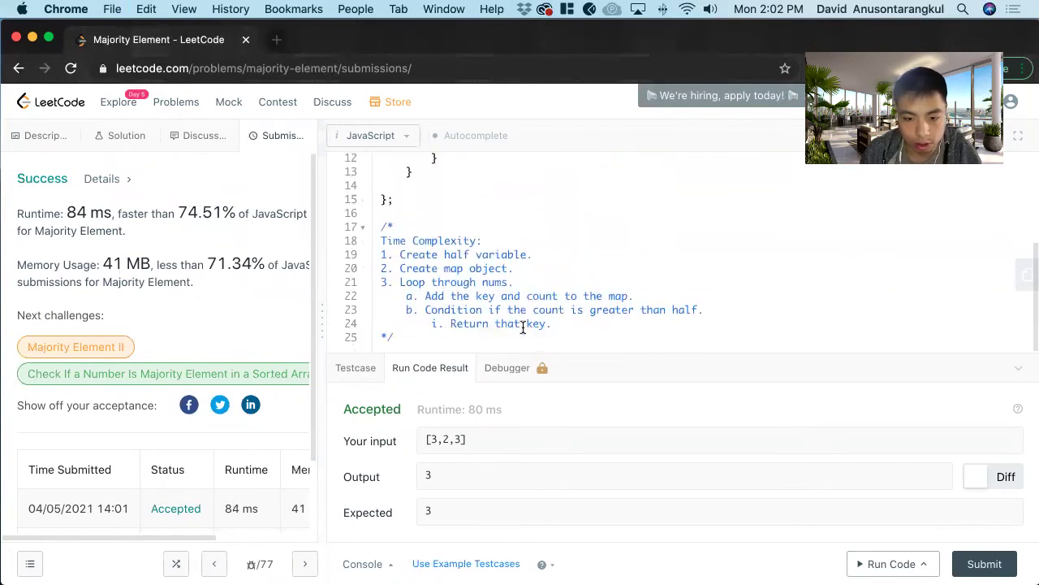
click(497, 241)
text(O(n)
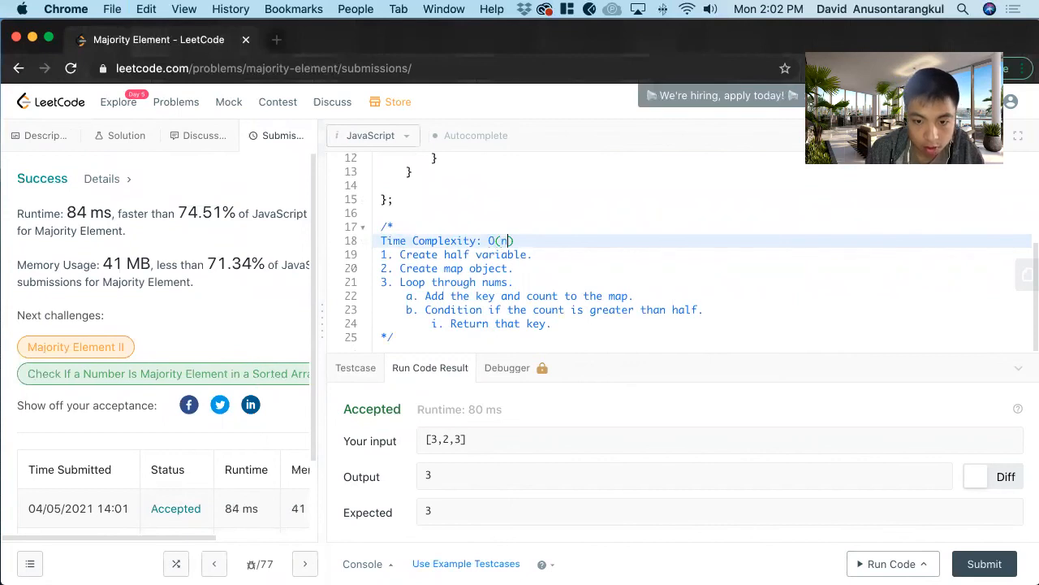
key(Return)
text(Space Complexity)
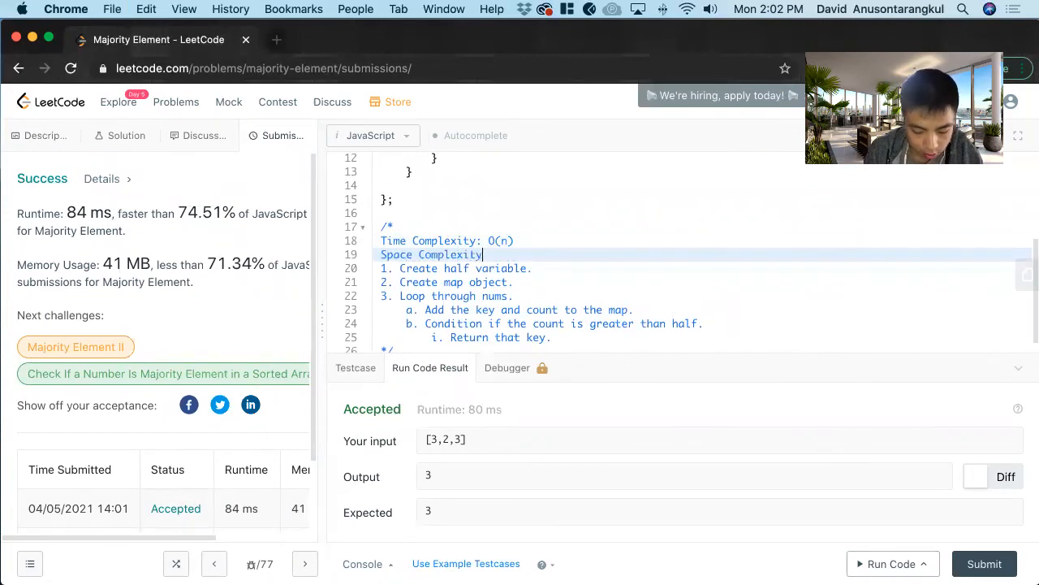
scroll(506, 215, up, 5)
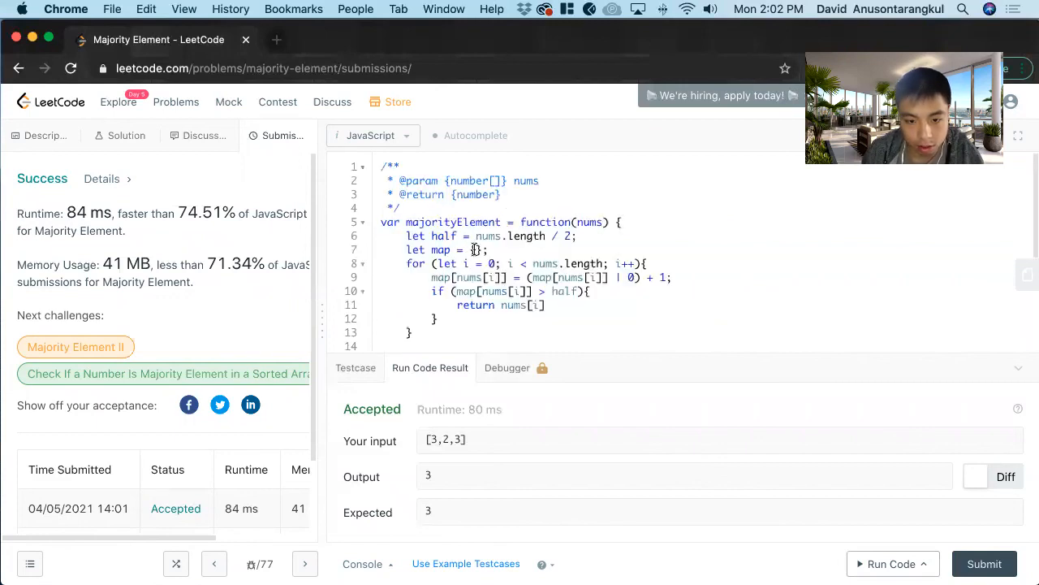
drag(426, 249, 462, 250)
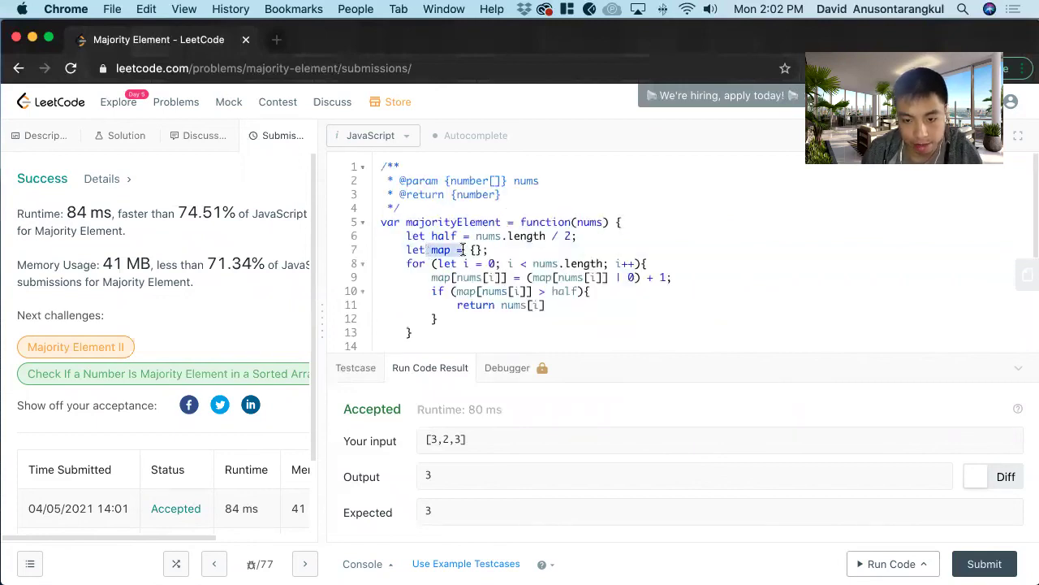
double_click(588, 221)
scroll(529, 286, down, 5)
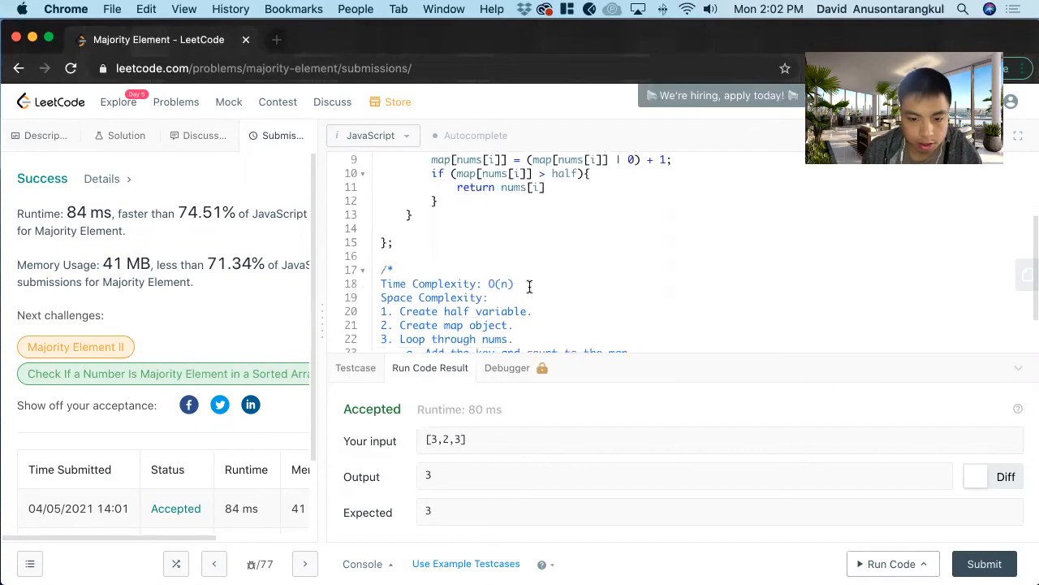
click(501, 297)
text(O(n))
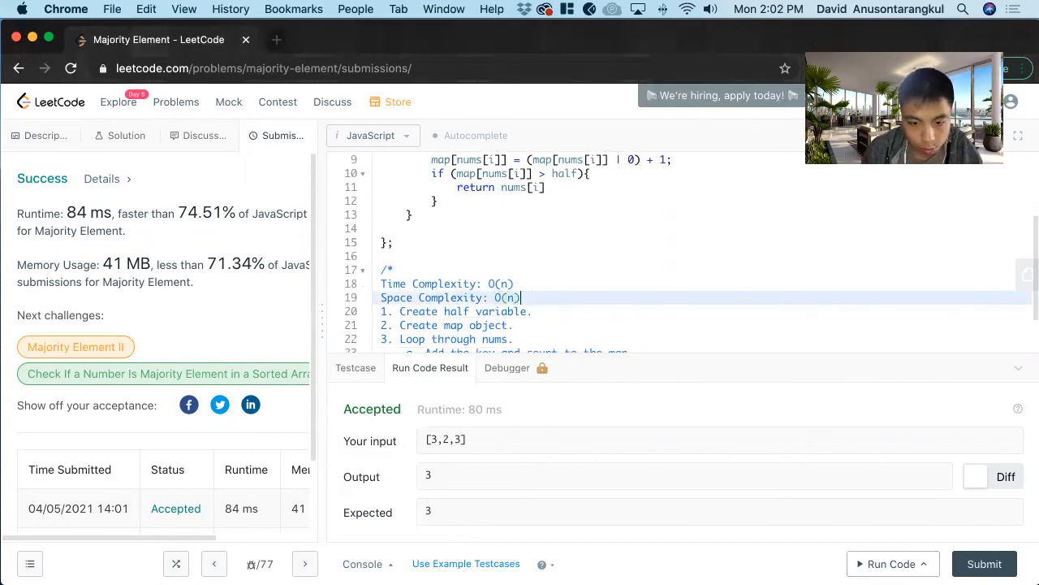
key(Return)
scroll(175, 339, down, 3)
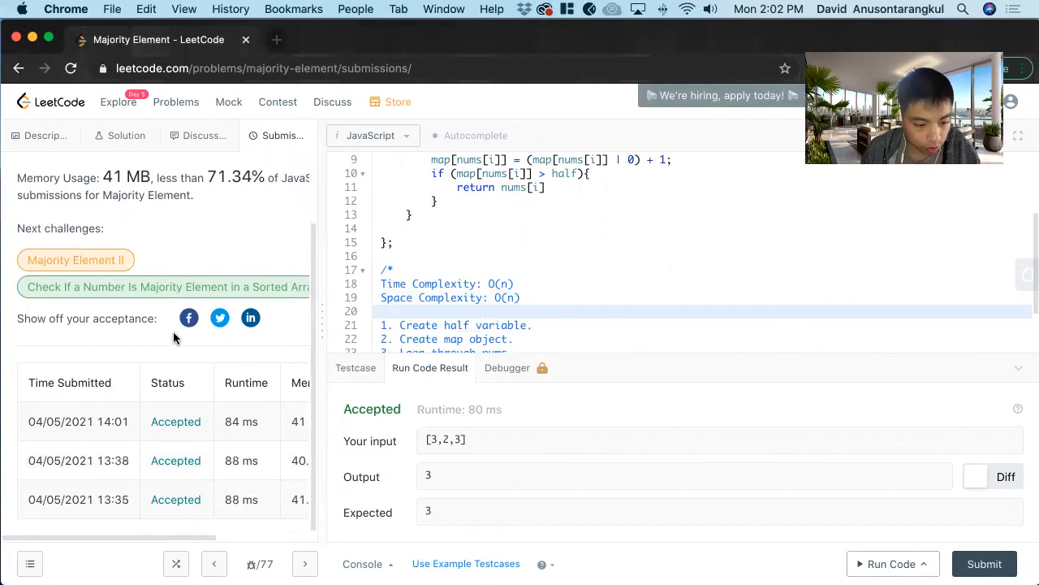
scroll(174, 339, up, 3)
click(35, 139)
scroll(130, 341, down, 3)
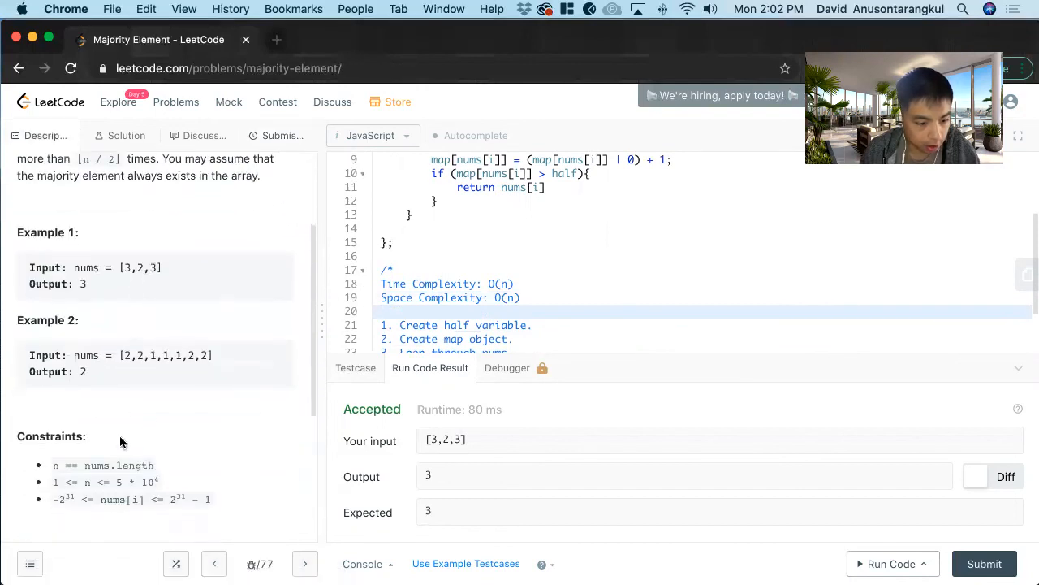
scroll(82, 390, down, 2)
scroll(69, 410, down, 2)
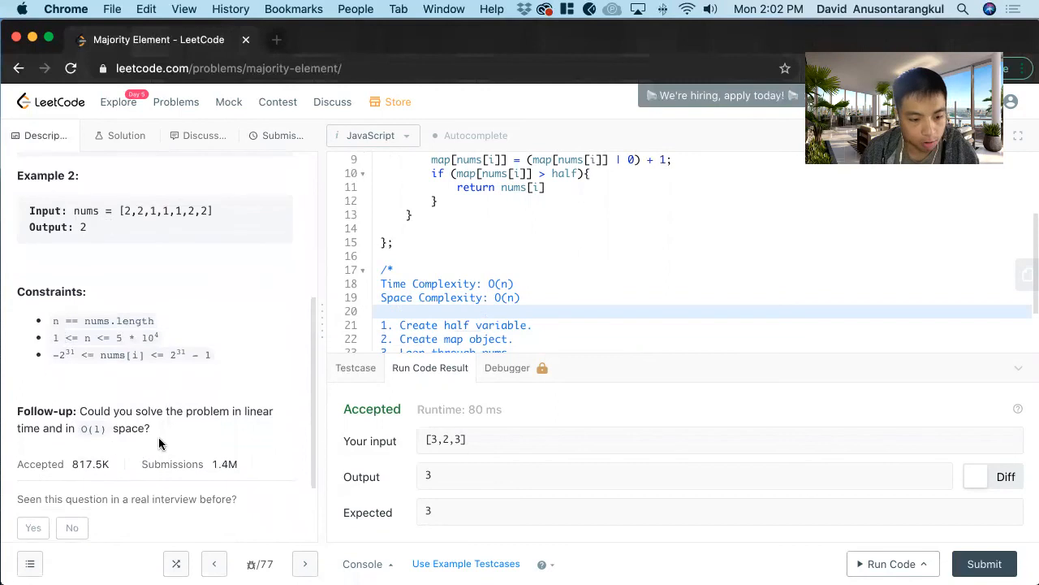
scroll(171, 406, up, 5)
click(109, 151)
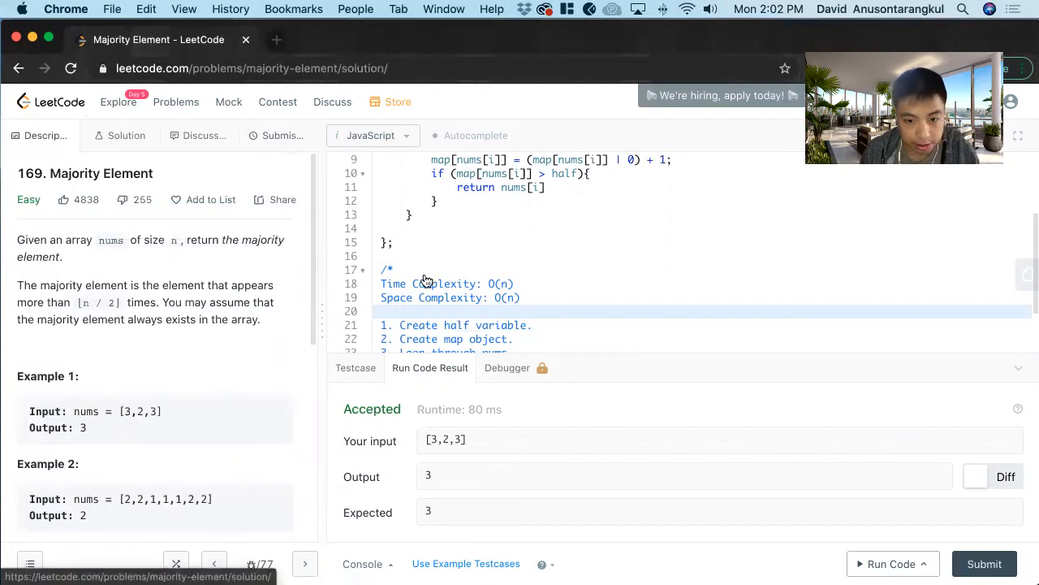
click(45, 135)
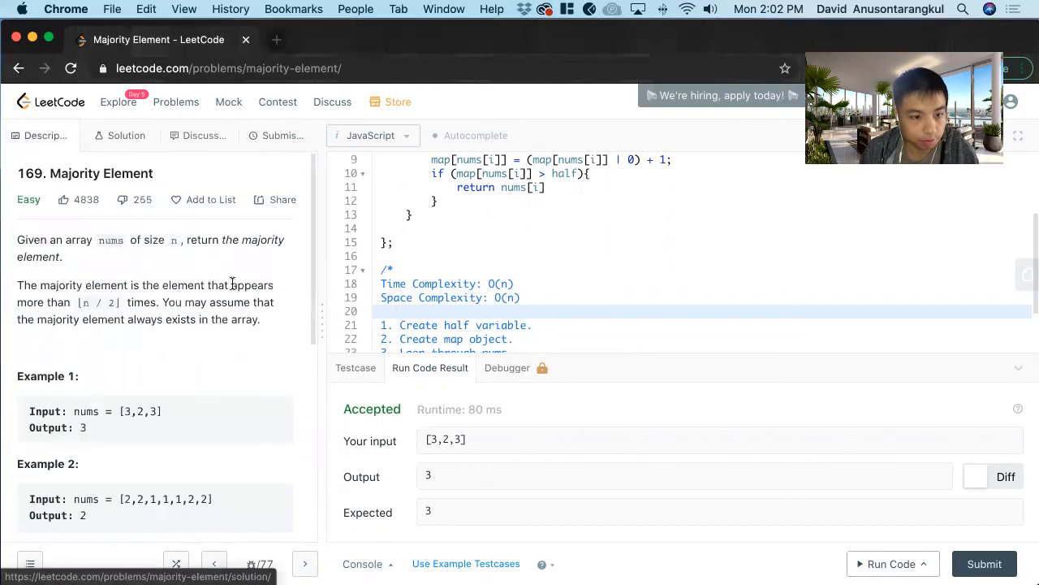
click(276, 136)
scroll(487, 256, up, 3)
scroll(487, 244, up, 3)
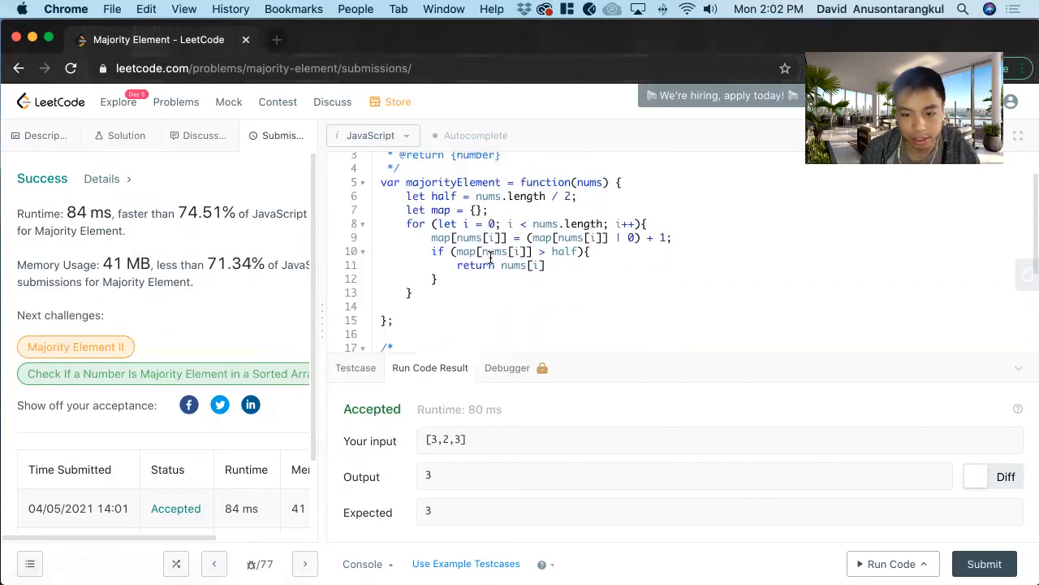
scroll(487, 244, down, 4)
scroll(465, 226, up, 3)
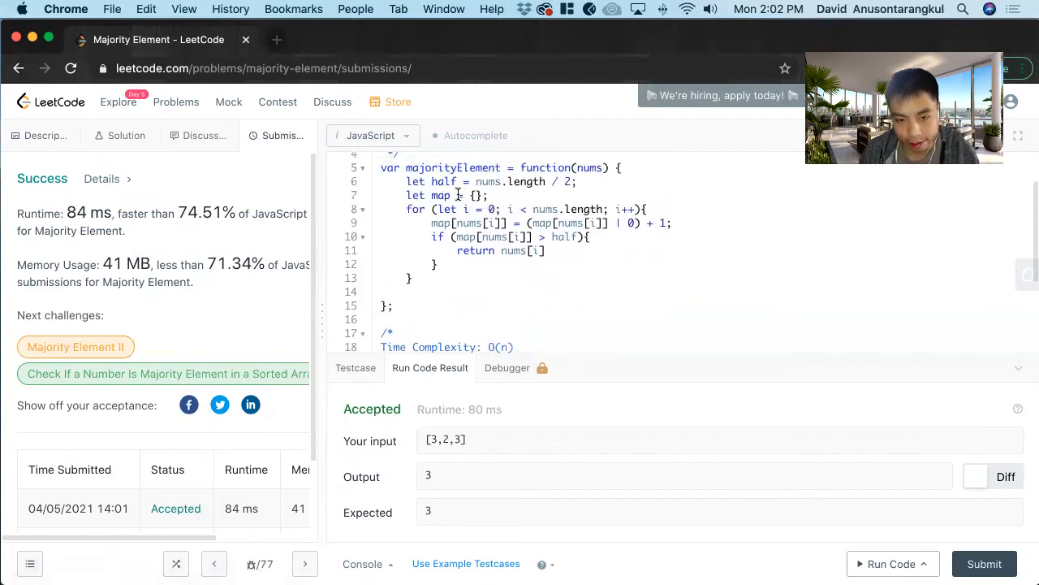
drag(433, 222, 584, 256)
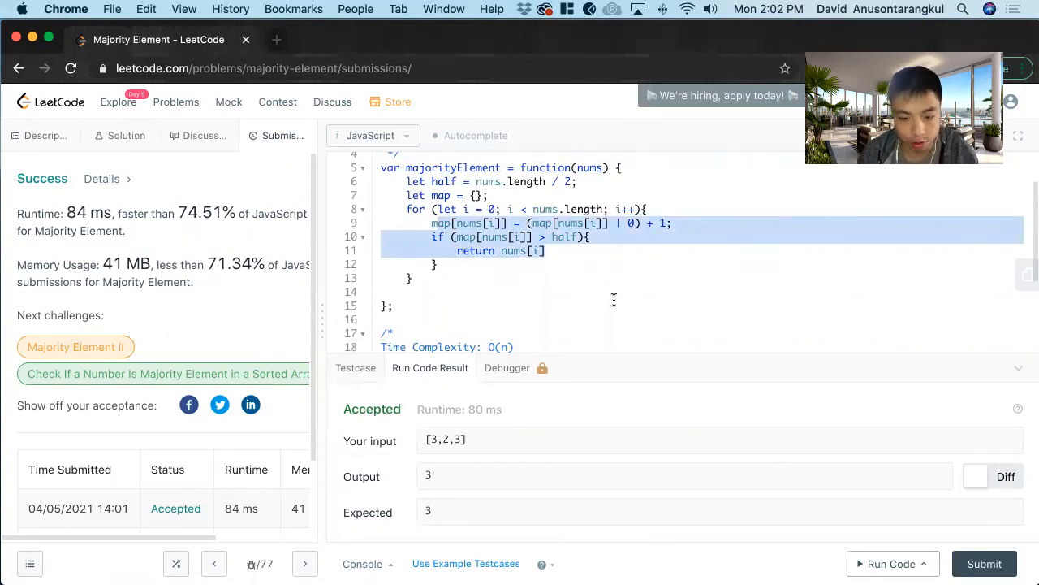
scroll(613, 301, down, 2)
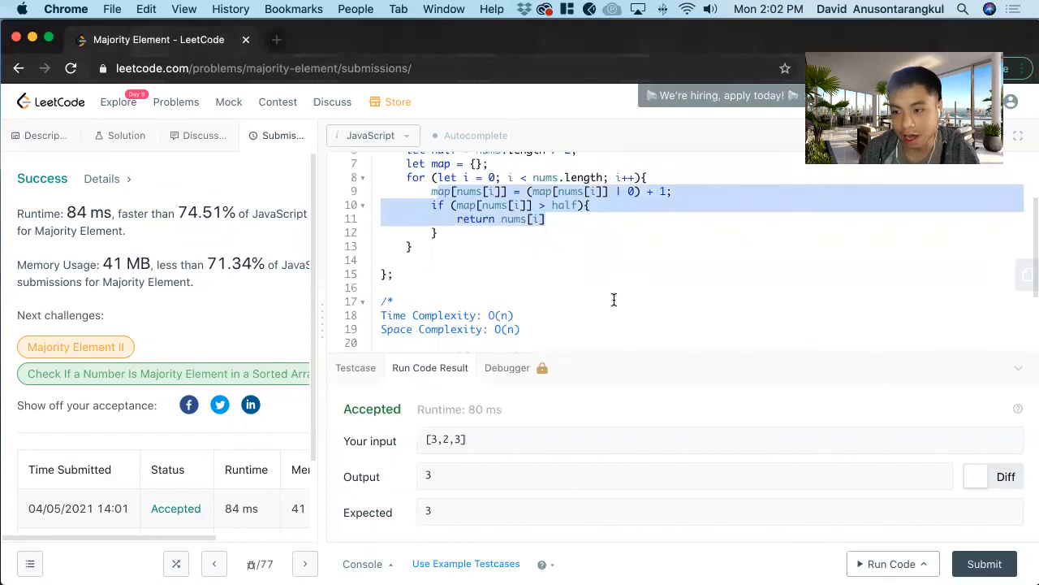
scroll(562, 205, up, 5)
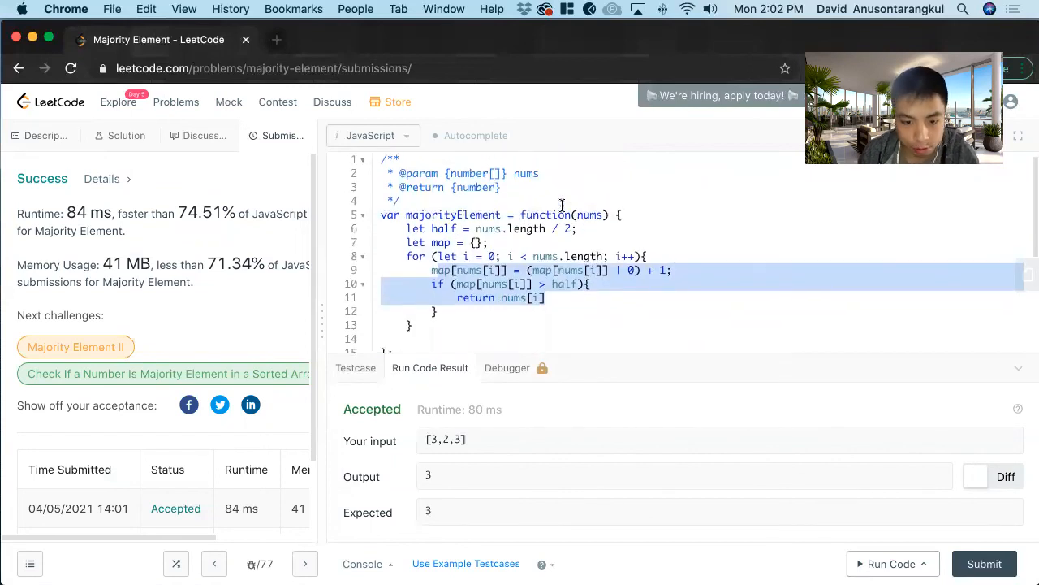
click(444, 299)
scroll(443, 300, down, 3)
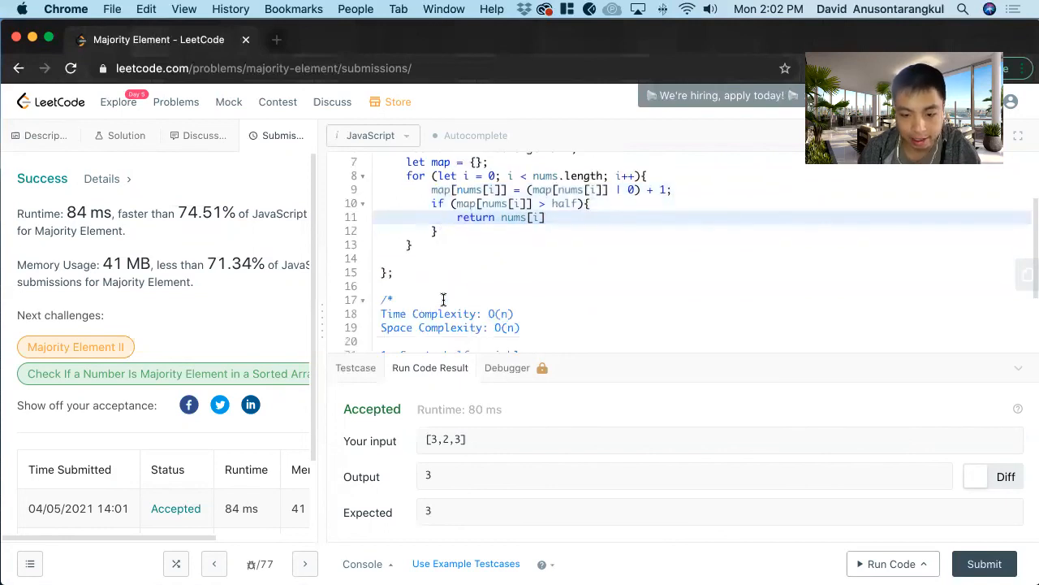